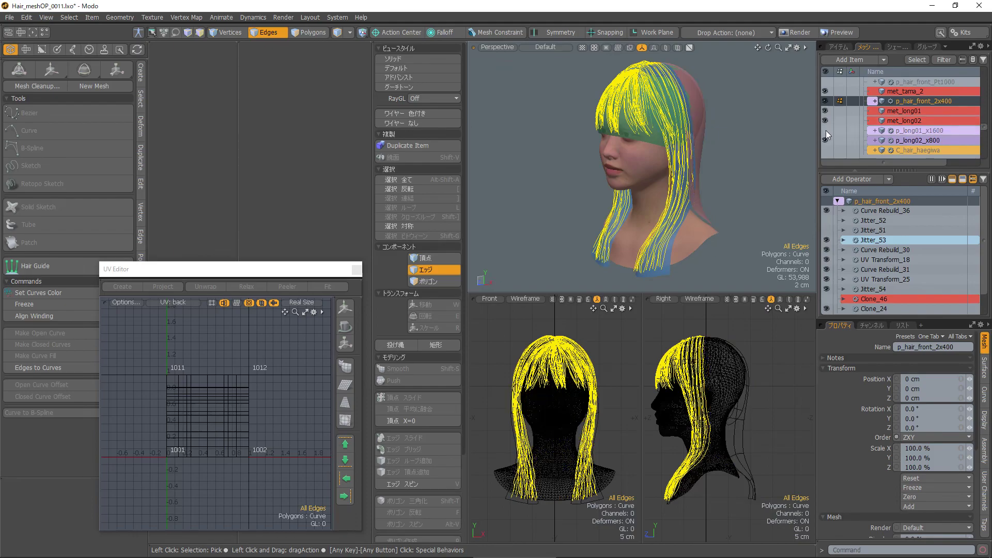
Hide the three long-hair layers so only the bangs remain visible.
{"action": "left_click", "coordinate": [825, 141]}
{"action": "left_click", "coordinate": [825, 120]}
{"action": "left_click", "coordinate": [825, 111]}
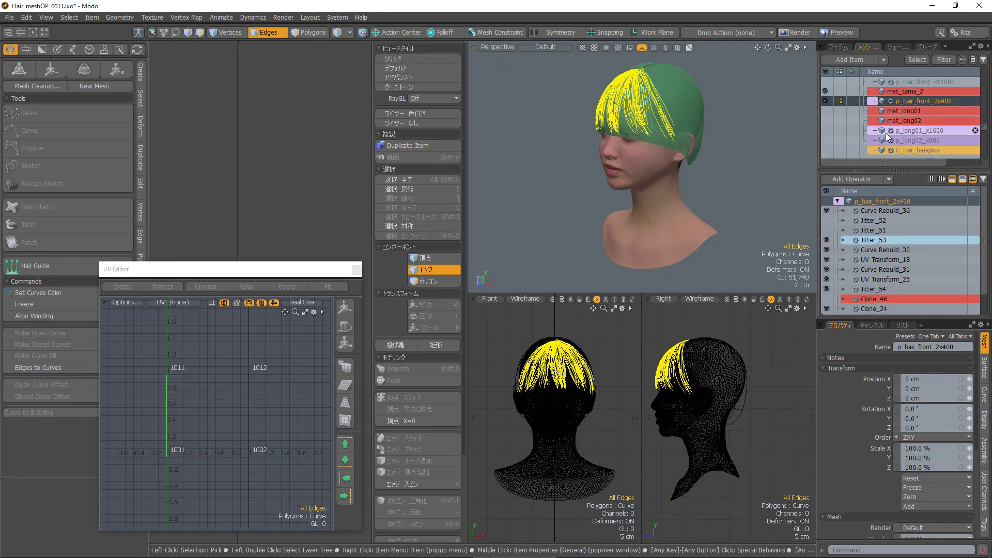
Duplicate and freeze p_hair_front_2x400, then select the frozen copy p_hair_front_2x400_3.
{"action": "right_click", "coordinate": [908, 98]}
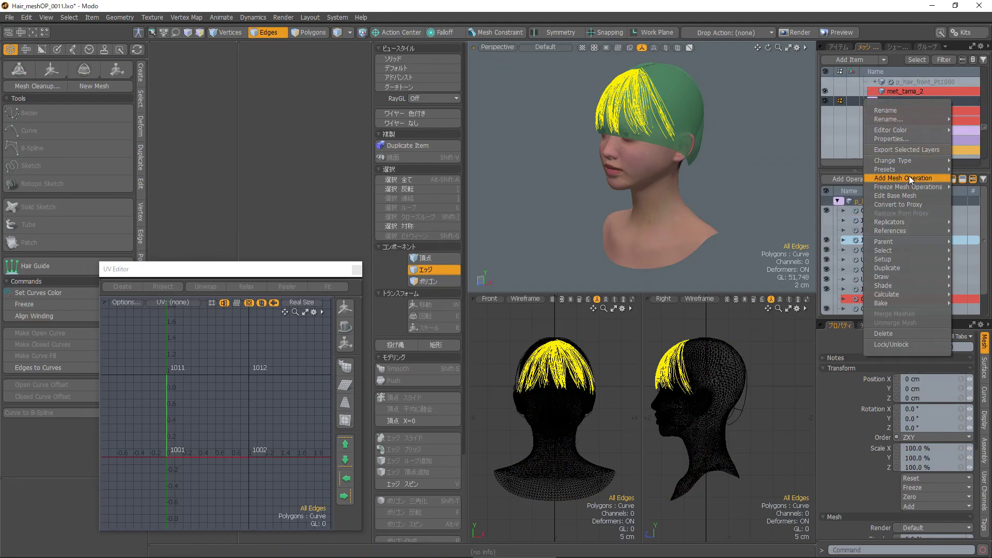
{"action": "mouse_move", "coordinate": [910, 188]}
{"action": "left_click", "coordinate": [839, 195]}
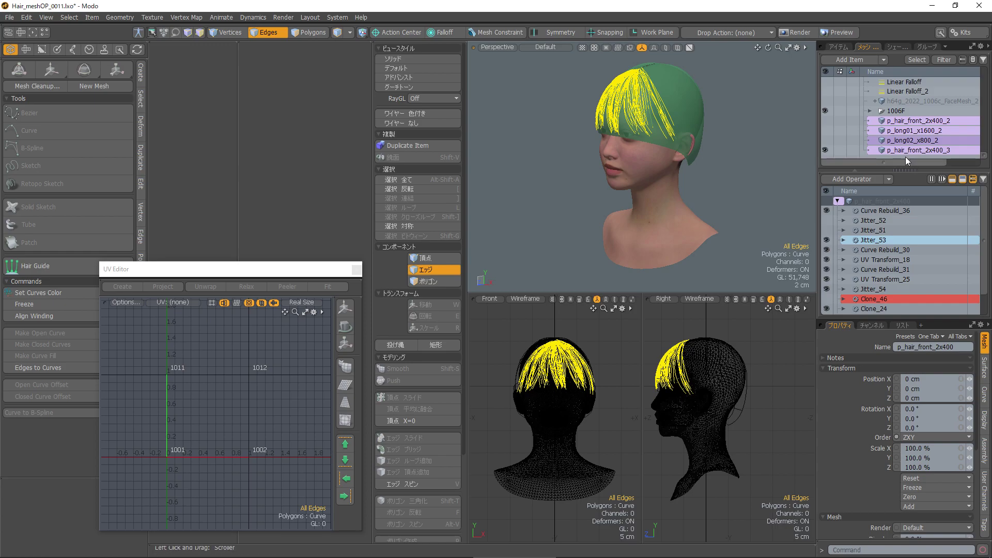
{"action": "left_click", "coordinate": [902, 151]}
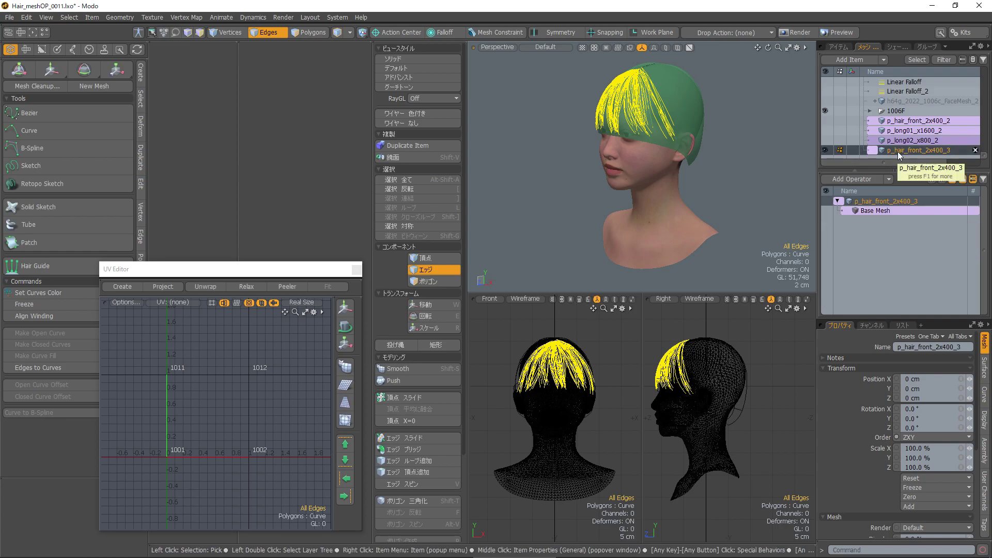
Export the selected layer p_hair_front_2x400_3 with the Wavefront OBJ format.
{"action": "right_click", "coordinate": [897, 151]}
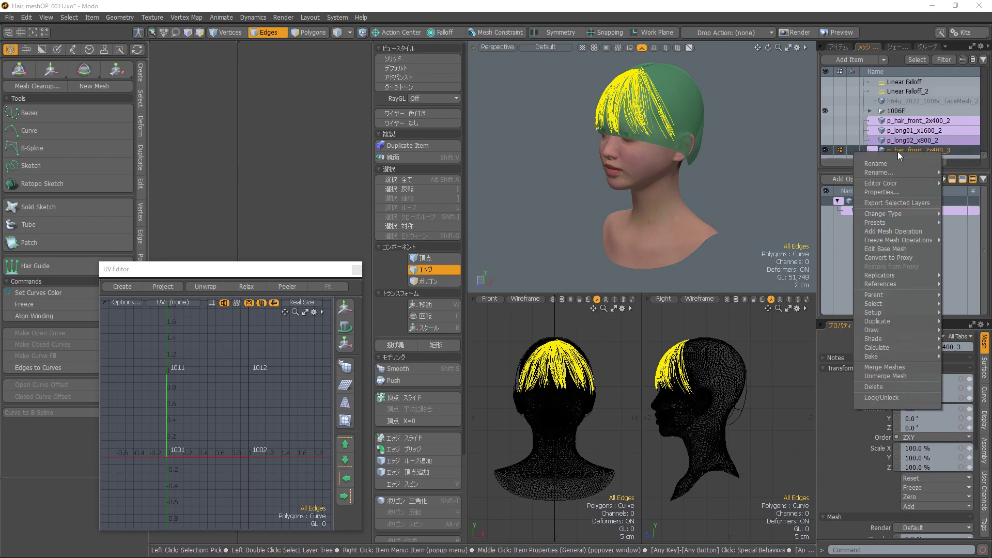
{"action": "left_click", "coordinate": [889, 203]}
{"action": "left_click", "coordinate": [725, 326]}
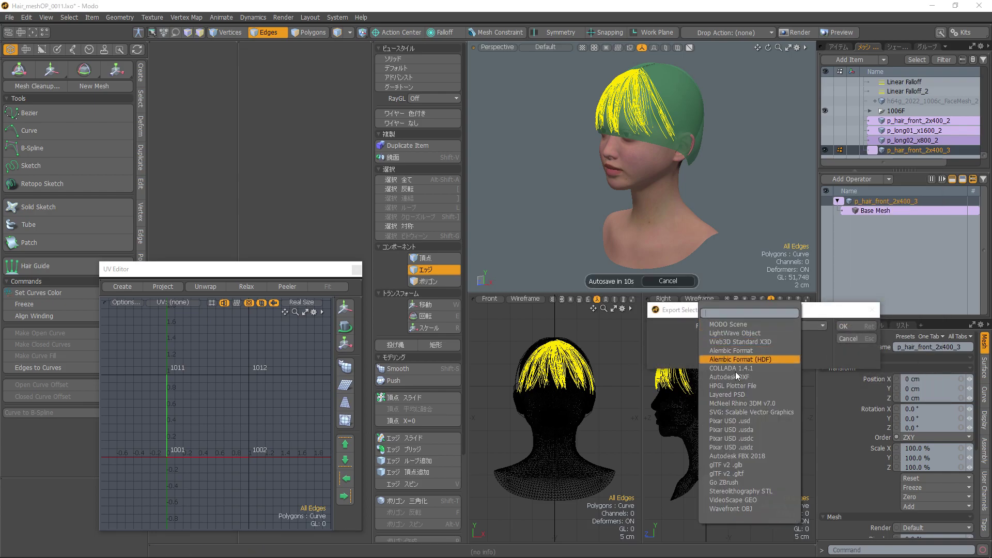
{"action": "left_click", "coordinate": [737, 508]}
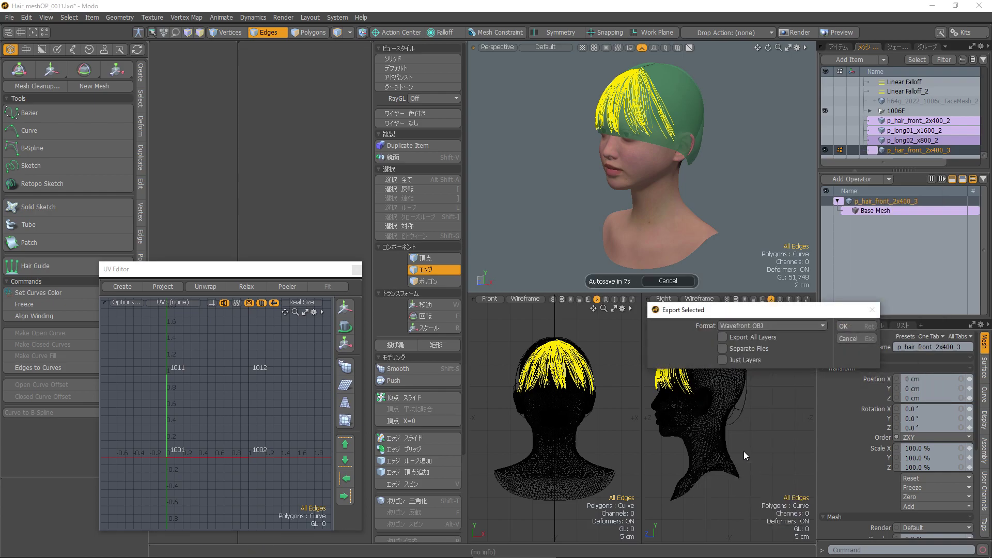
{"action": "left_click", "coordinate": [845, 327]}
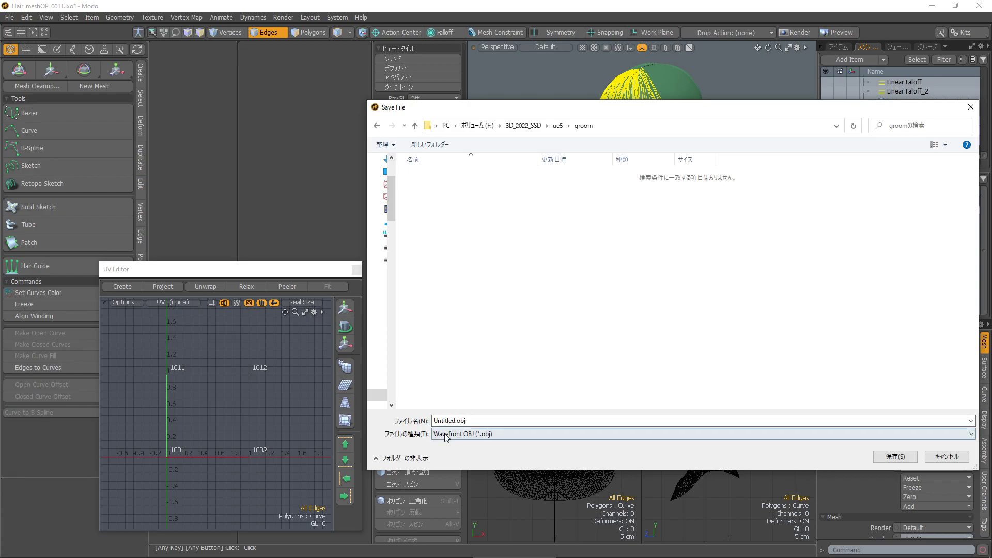
Name the file hair_front_xx.obj and save it into the groom folder.
{"action": "double_click", "coordinate": [459, 421]}
{"action": "left_click_drag", "start_coordinate": [456, 424], "coordinate": [388, 425]}
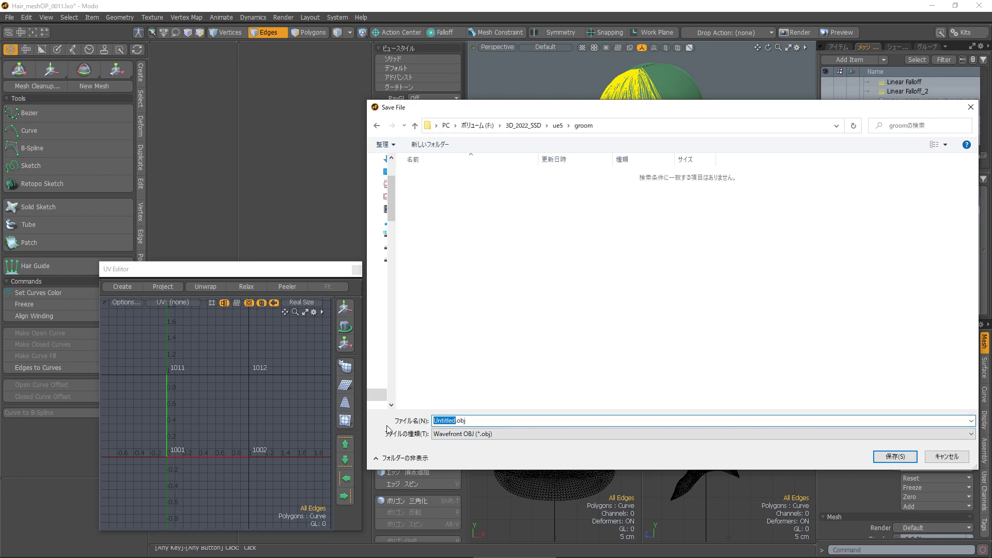
{"action": "type", "text": "hair_"}
{"action": "type", "text": "front"}
{"action": "left_click", "coordinate": [460, 422]}
{"action": "type", "text": "_x"}
{"action": "type", "text": "x"}
{"action": "left_click", "coordinate": [901, 460]}
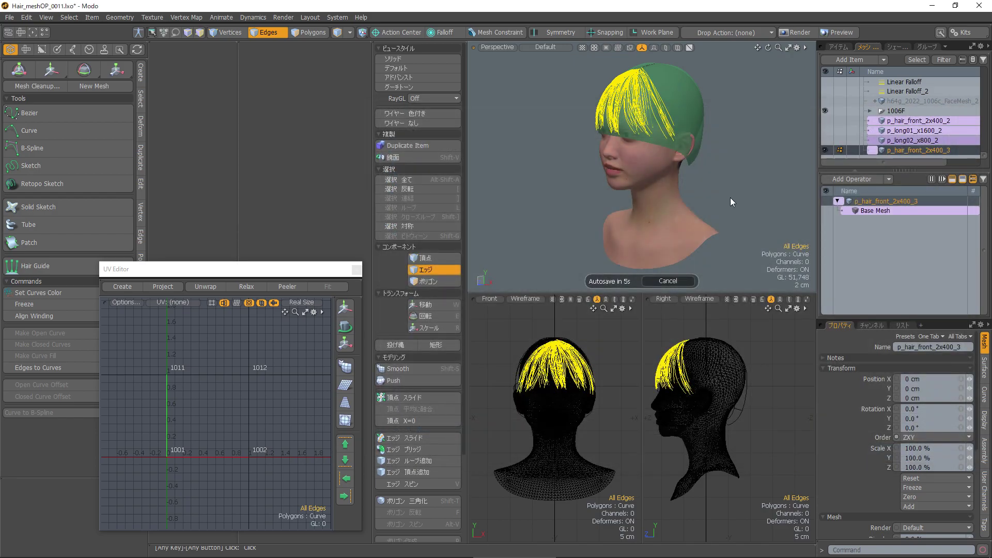
Open hair_front_xx.obj from the groom folder in Notepad++.
{"action": "key", "text": "alt+Tab"}
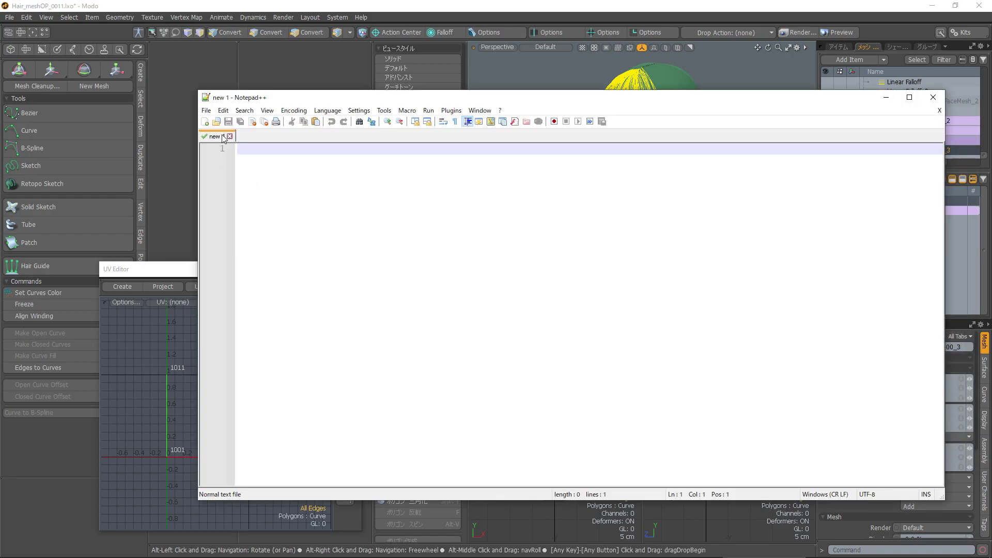
{"action": "left_click", "coordinate": [220, 124]}
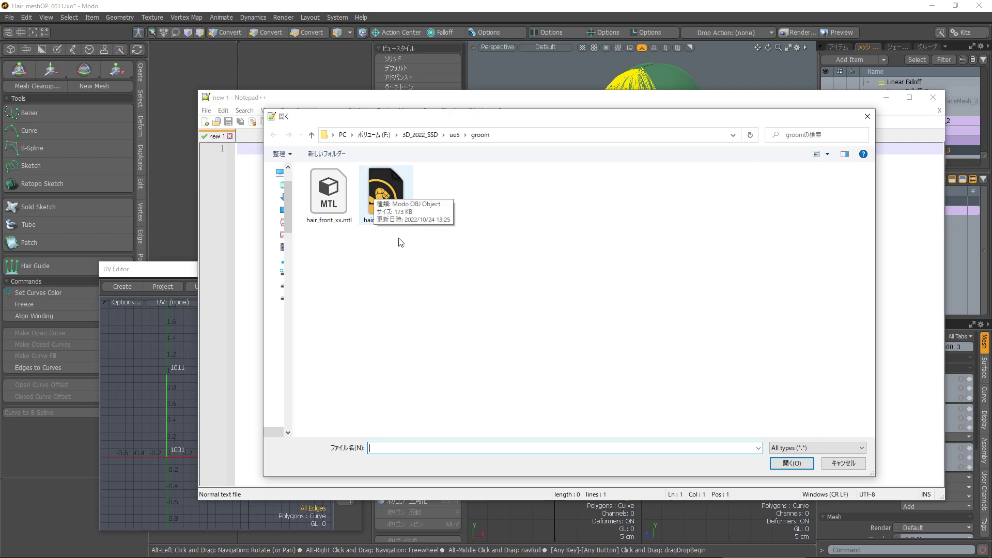
{"action": "left_click", "coordinate": [390, 198]}
{"action": "left_click", "coordinate": [792, 463]}
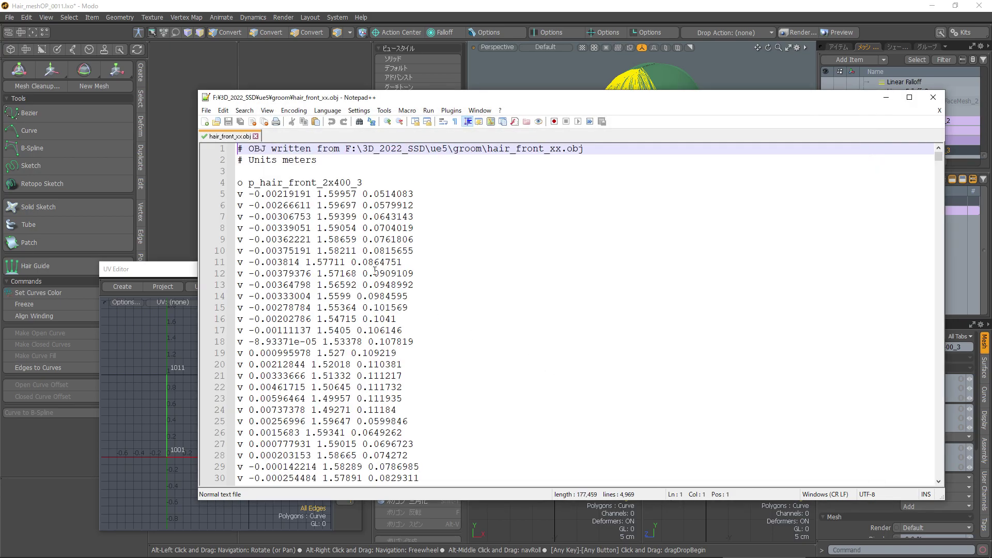
Scroll through the file to check the f face lines, then return to the top.
{"action": "mouse_move", "coordinate": [938, 156]}
{"action": "left_mouse_down"}
{"action": "mouse_move", "coordinate": [940, 319]}
{"action": "mouse_move", "coordinate": [962, 461]}
{"action": "left_mouse_up"}
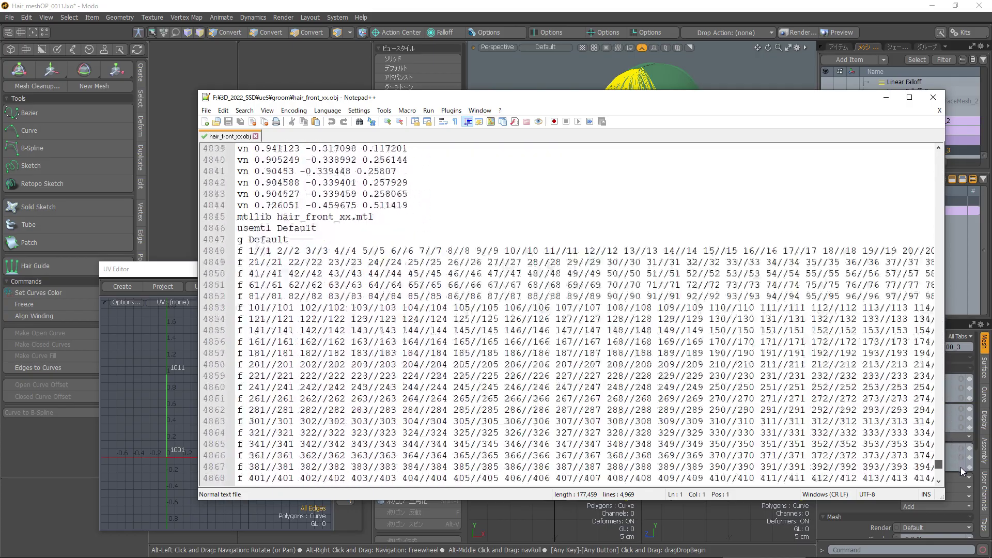
{"action": "double_click", "coordinate": [240, 160]}
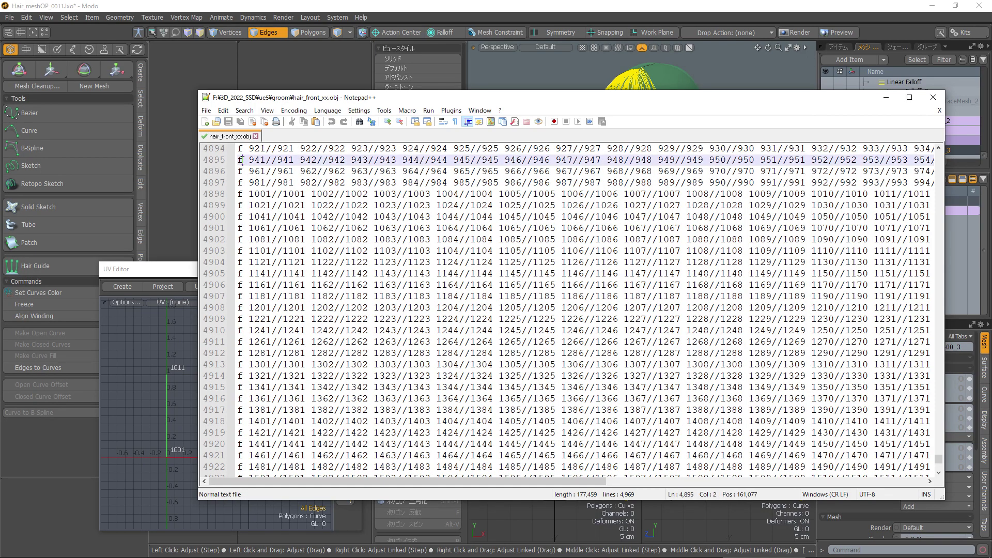
{"action": "left_click", "coordinate": [410, 299]}
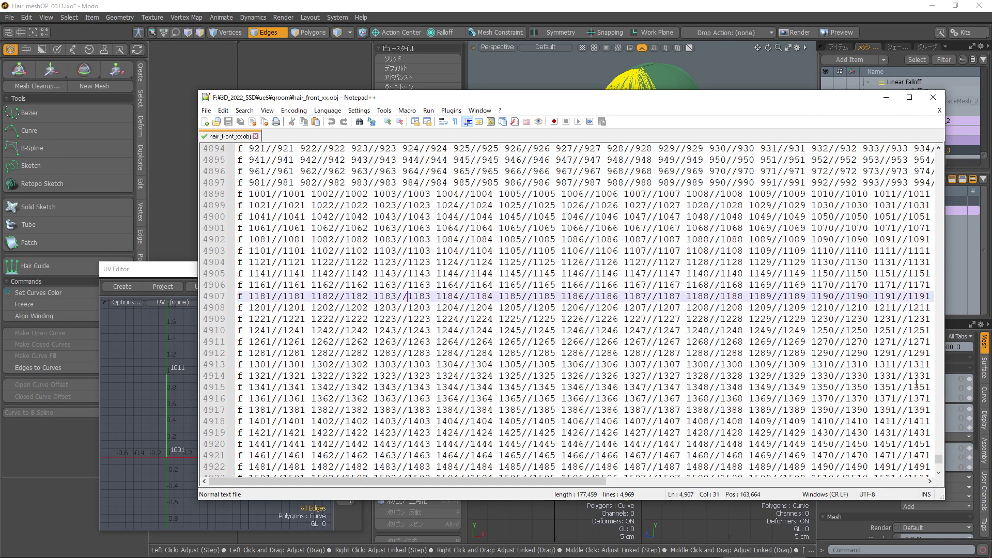
{"action": "left_click", "coordinate": [308, 172]}
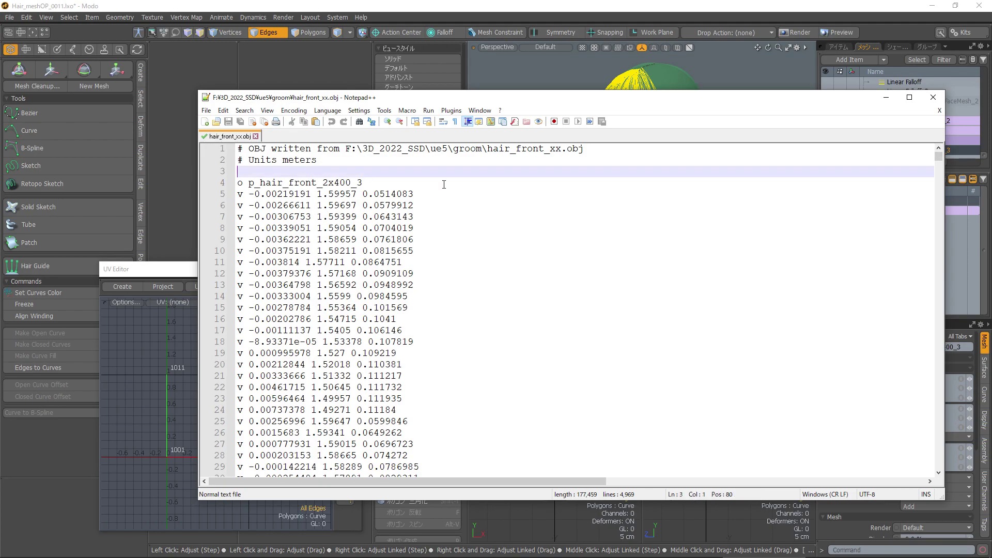
Replace all f face markers with l in hair_front_xx.obj and save the file.
{"action": "left_click", "coordinate": [371, 124]}
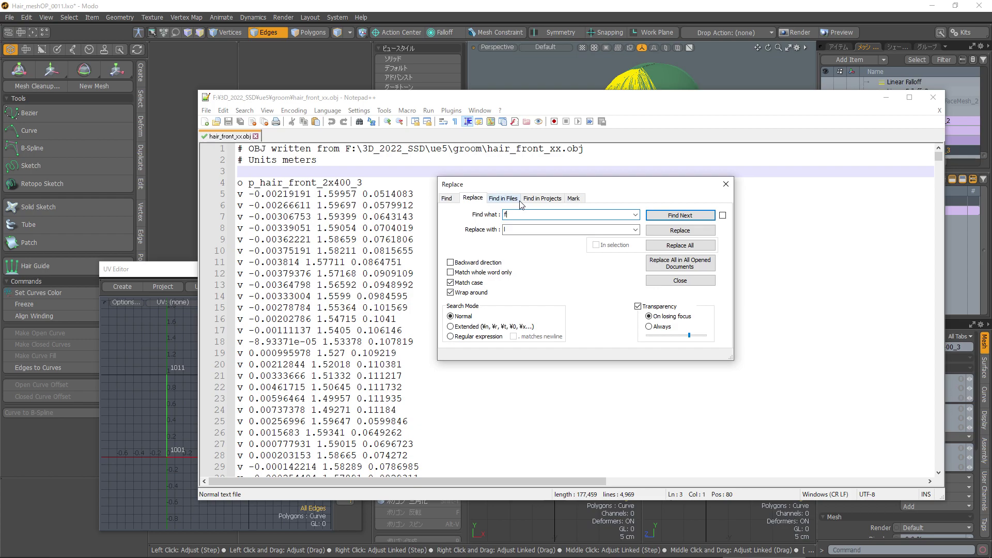
{"action": "left_click", "coordinate": [515, 229]}
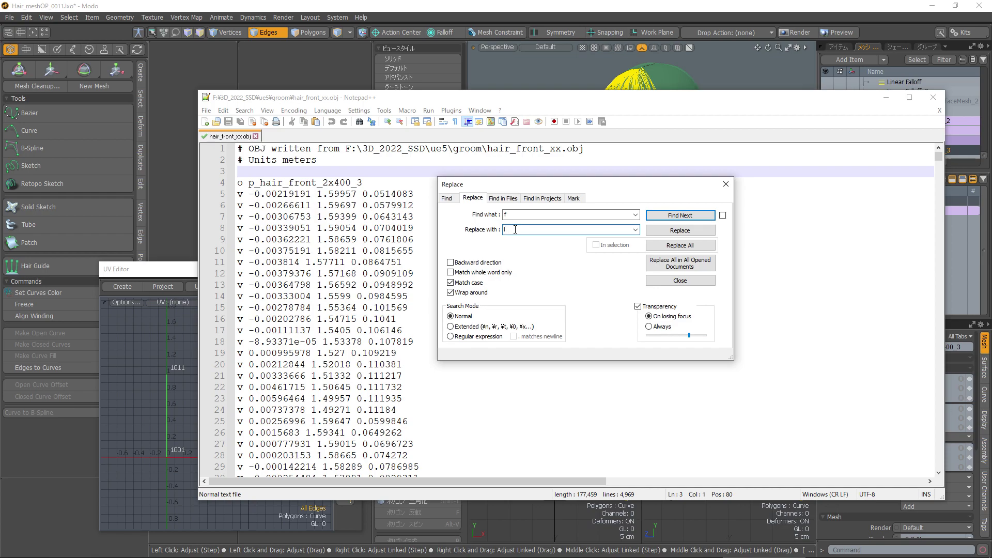
{"action": "left_click", "coordinate": [680, 246]}
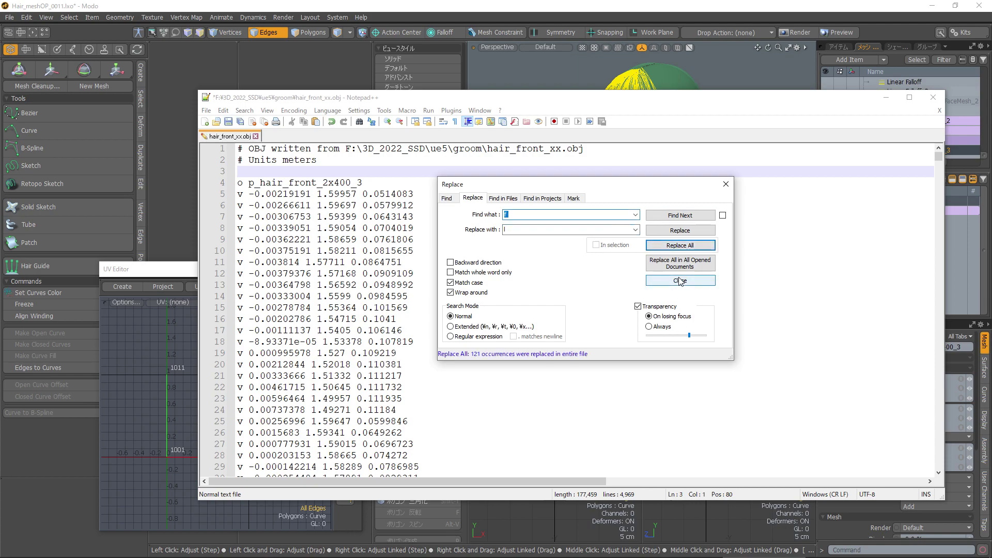
{"action": "left_click", "coordinate": [680, 281]}
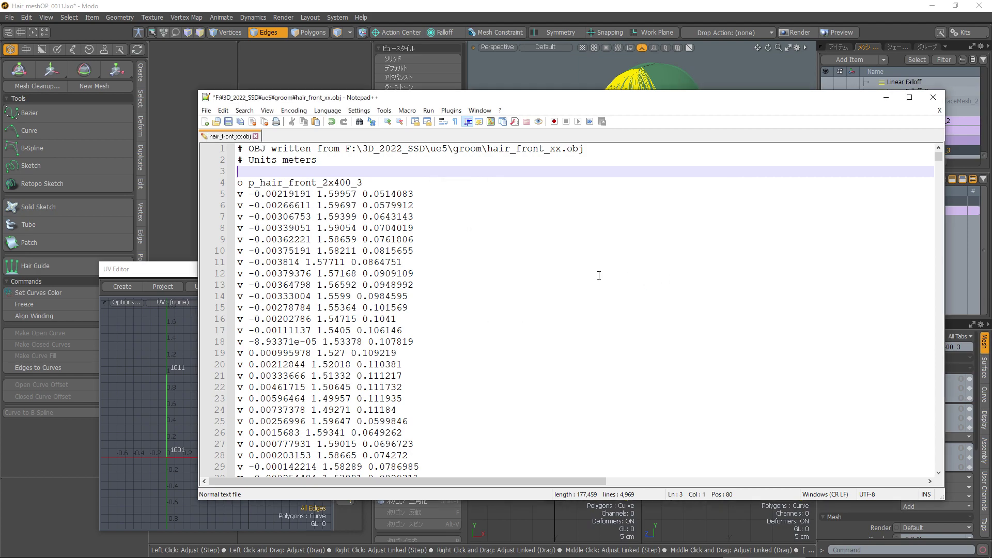
{"action": "left_click", "coordinate": [228, 121]}
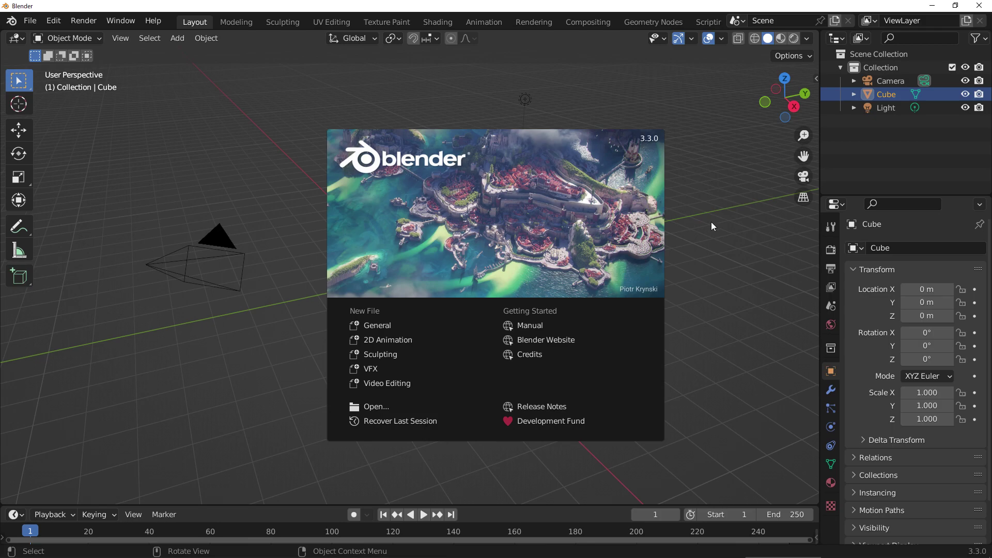
Hide the default Collection and add a new active Collection 2.
{"action": "left_click", "coordinate": [712, 226]}
{"action": "left_click_drag", "start_coordinate": [821, 154], "coordinate": [774, 154]}
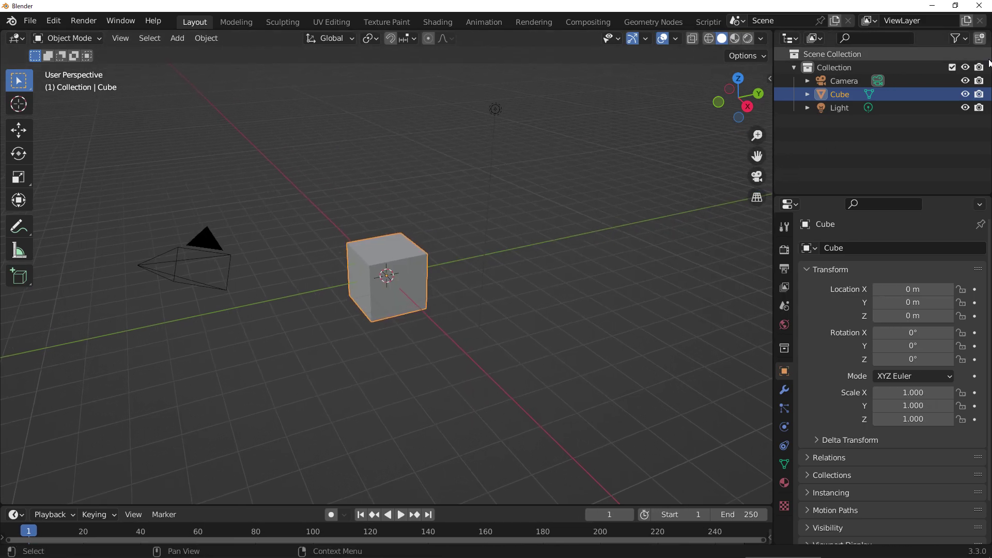
{"action": "left_click", "coordinate": [966, 67]}
{"action": "left_click", "coordinate": [980, 43]}
{"action": "left_click", "coordinate": [835, 122]}
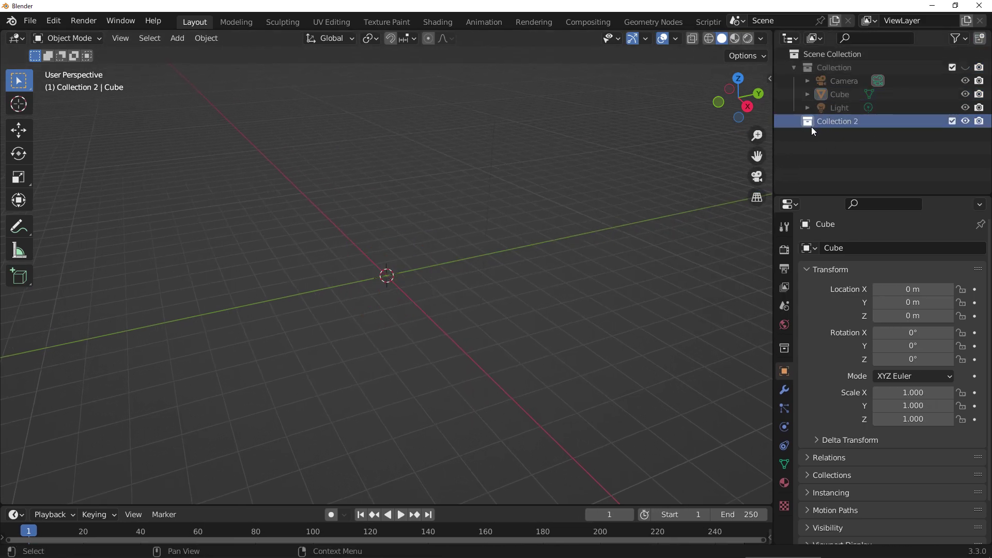
Set the timeline end frame to 1.
{"action": "left_click", "coordinate": [740, 513]}
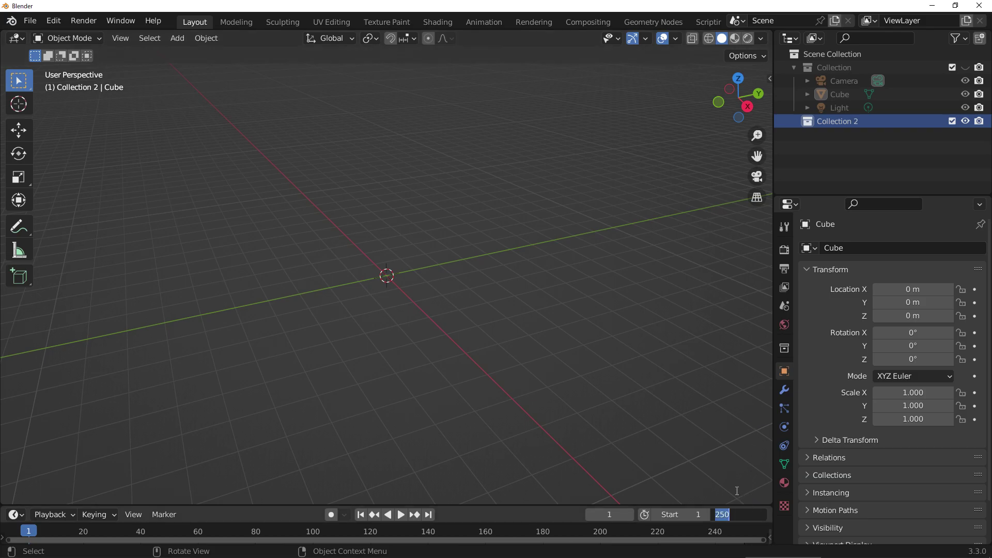
{"action": "type", "text": "1"}
{"action": "key", "text": "Return"}
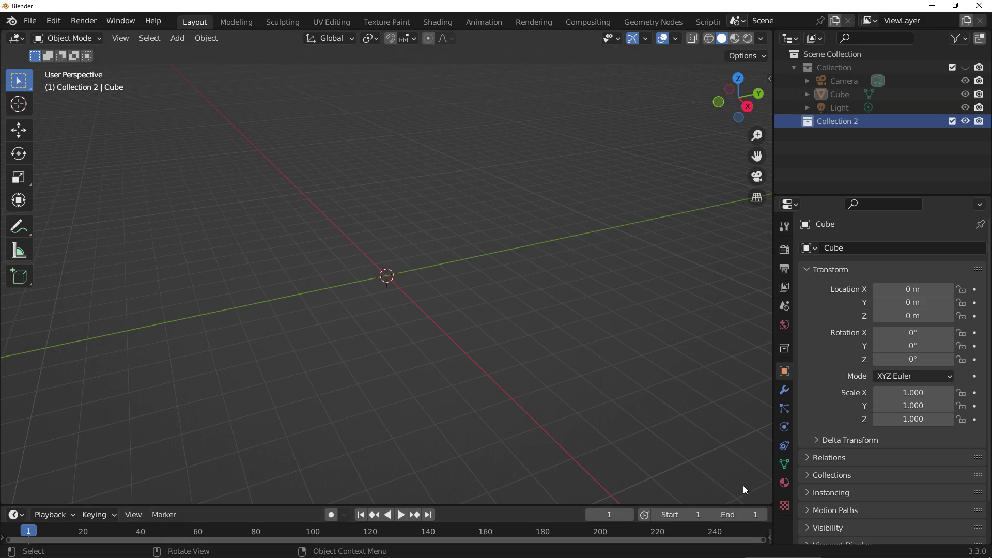
Import hair_front_xx.obj as legacy Wavefront OBJ with Keep Vert Order enabled.
{"action": "left_click", "coordinate": [30, 20]}
{"action": "mouse_move", "coordinate": [88, 207]}
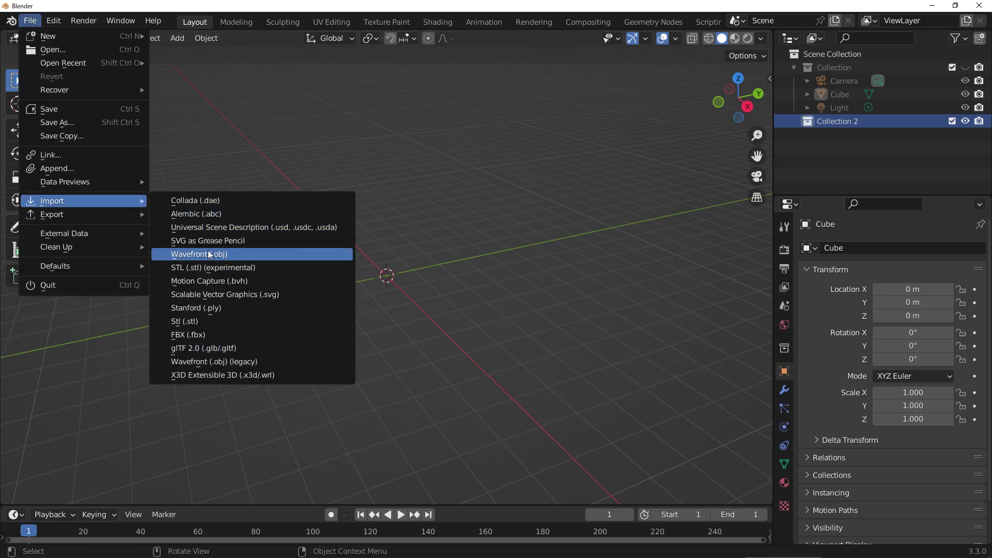
{"action": "left_click", "coordinate": [239, 361]}
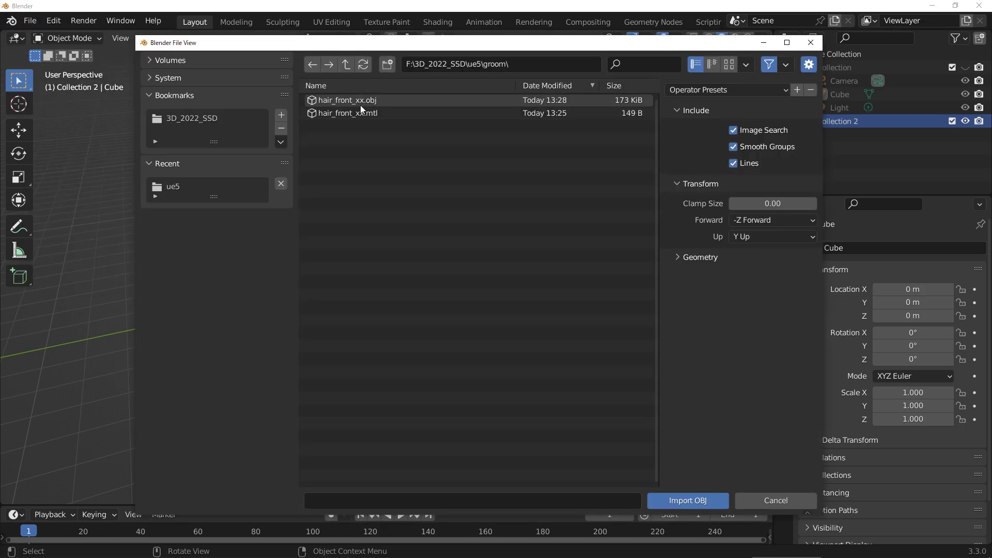
{"action": "left_click", "coordinate": [360, 101]}
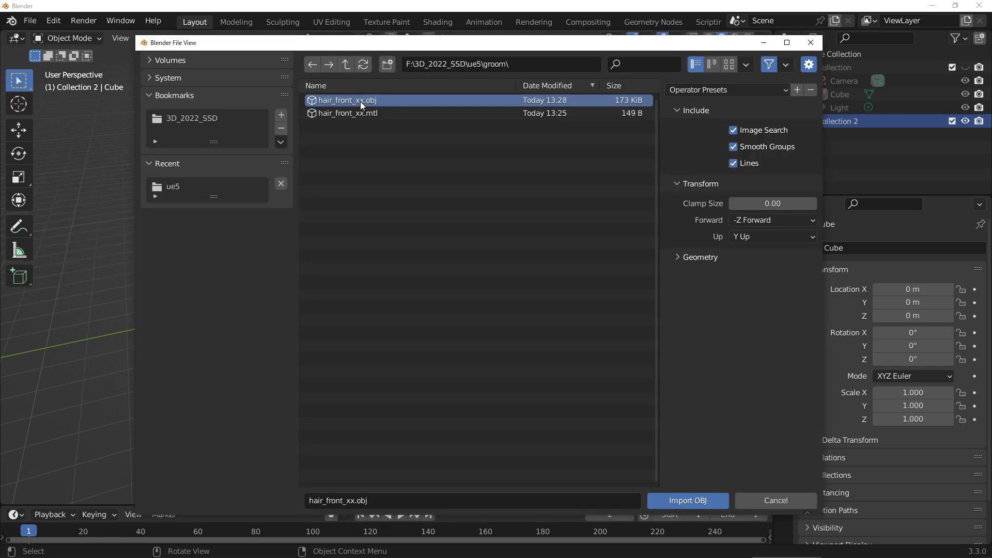
{"action": "left_click", "coordinate": [681, 258]}
{"action": "left_click", "coordinate": [790, 278]}
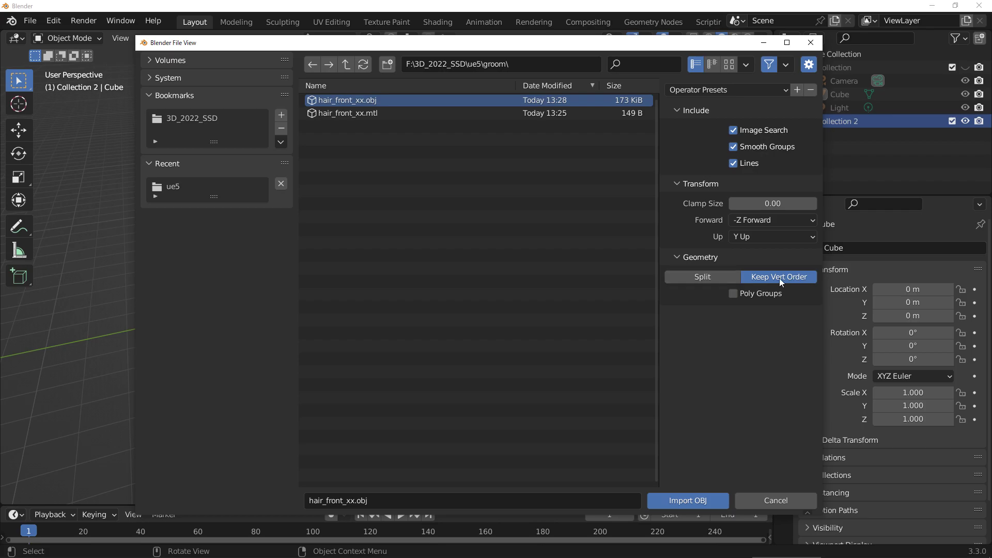
{"action": "left_click", "coordinate": [703, 499]}
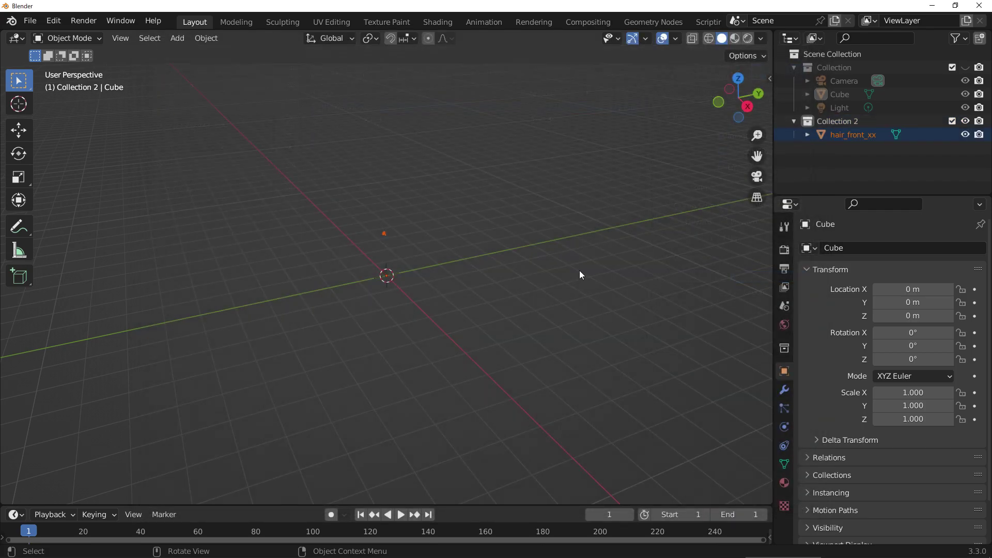
Frame all to show the hair, select hair_front_xx, and orbit around the strands.
{"action": "left_click", "coordinate": [120, 41]}
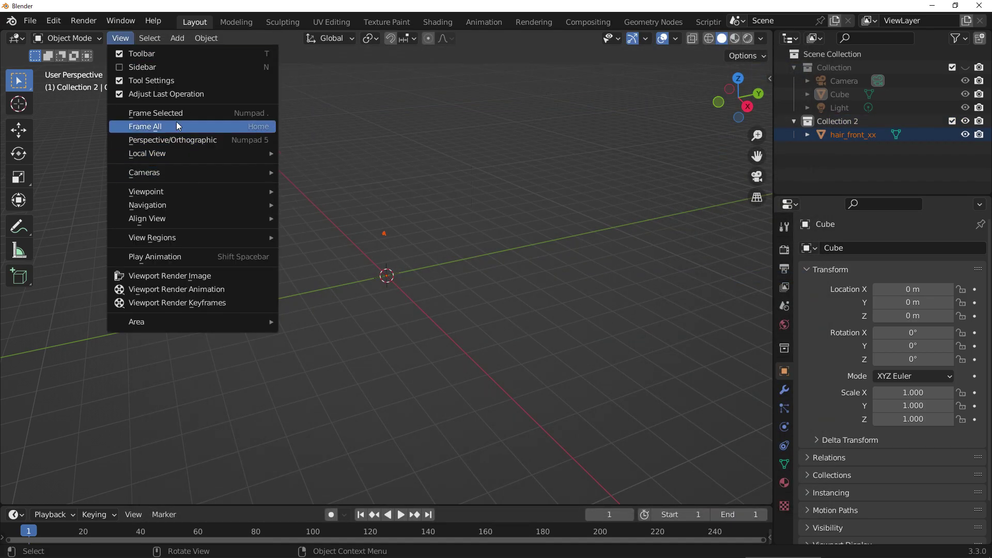
{"action": "left_click", "coordinate": [209, 115]}
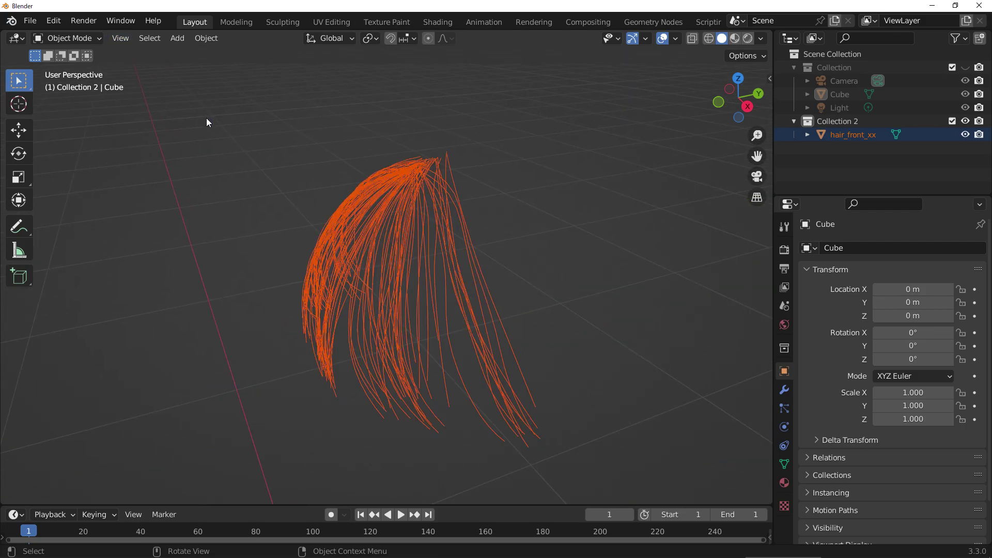
{"action": "left_click", "coordinate": [853, 135]}
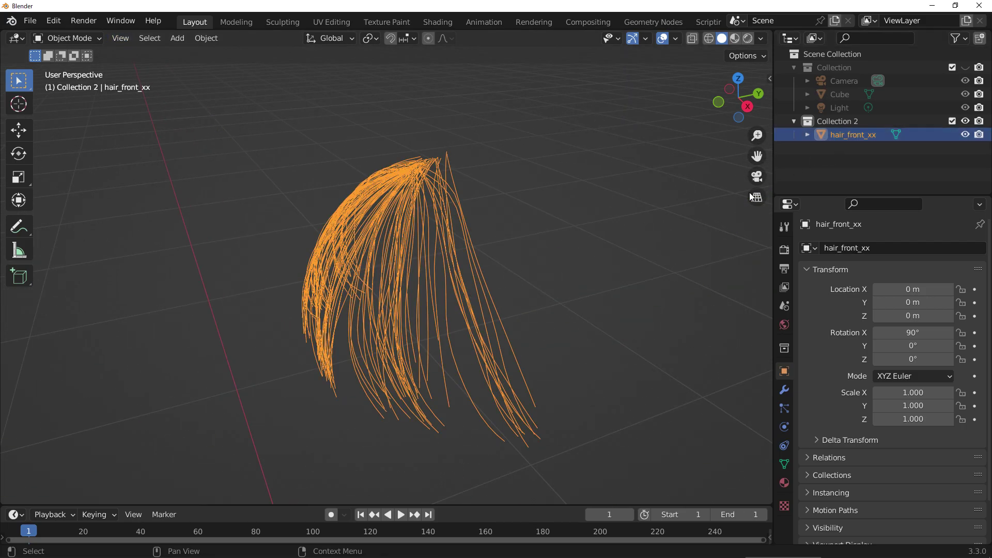
{"action": "mouse_move", "coordinate": [540, 272]}
{"action": "middle_mouse_down"}
{"action": "mouse_move", "coordinate": [429, 246]}
{"action": "mouse_move", "coordinate": [559, 252]}
{"action": "middle_mouse_up"}
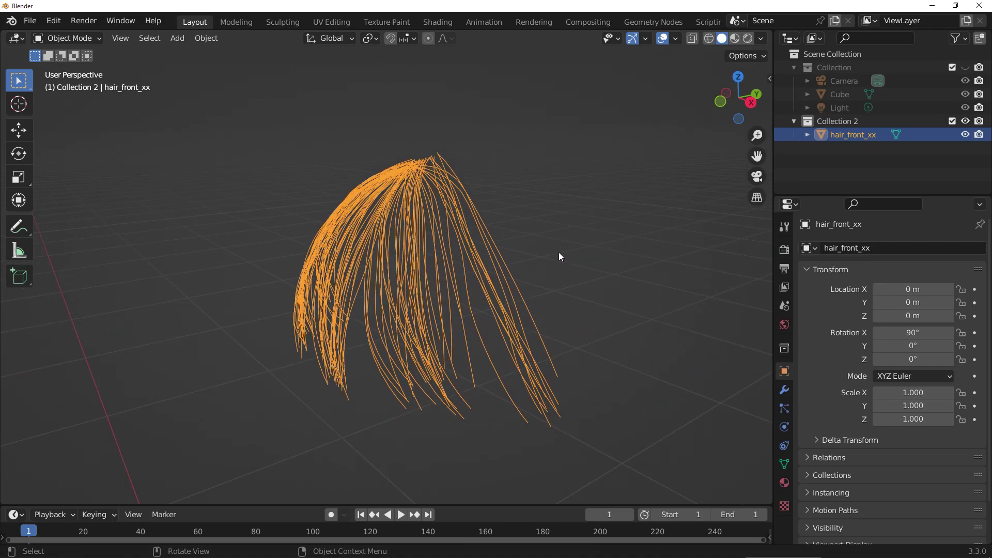
In Edit Mode, separate hair_front_xx by loose parts, then return to Object Mode.
{"action": "left_click", "coordinate": [67, 38]}
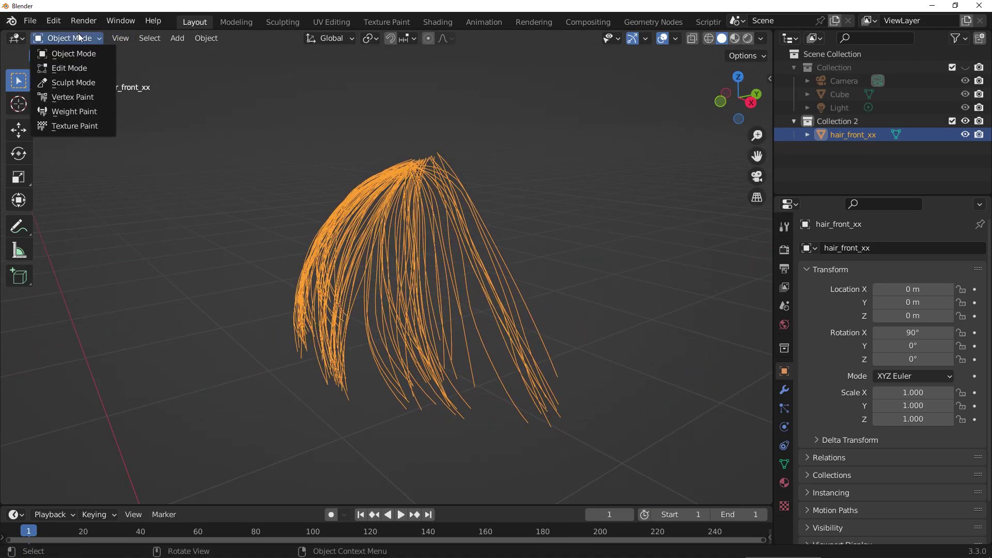
{"action": "left_click", "coordinate": [81, 68]}
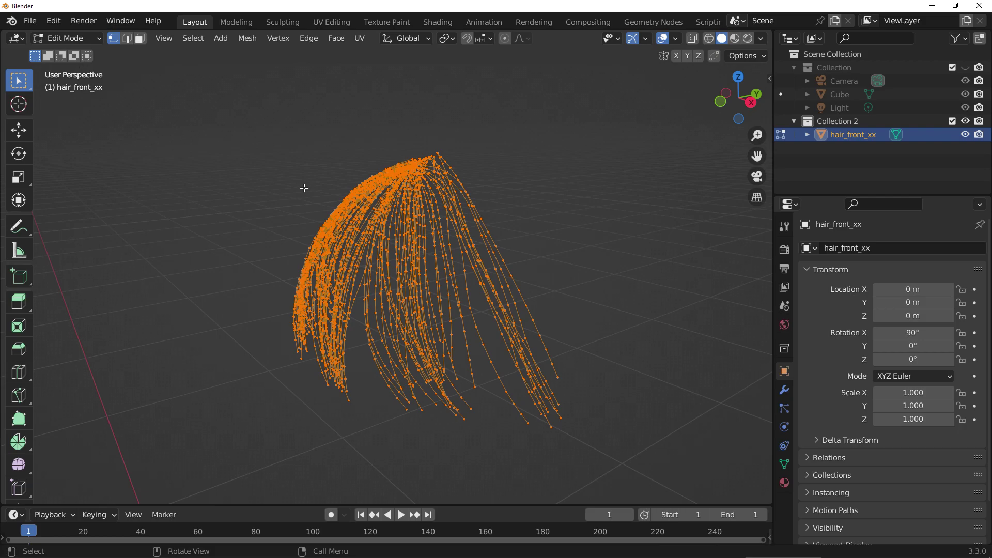
{"action": "left_click", "coordinate": [243, 41]}
{"action": "left_click", "coordinate": [247, 44]}
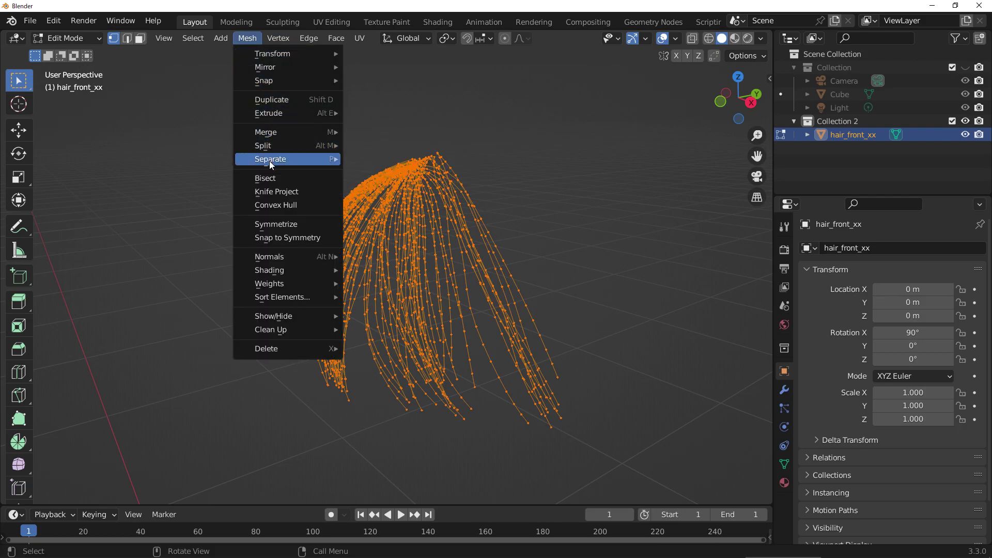
{"action": "mouse_move", "coordinate": [313, 161]}
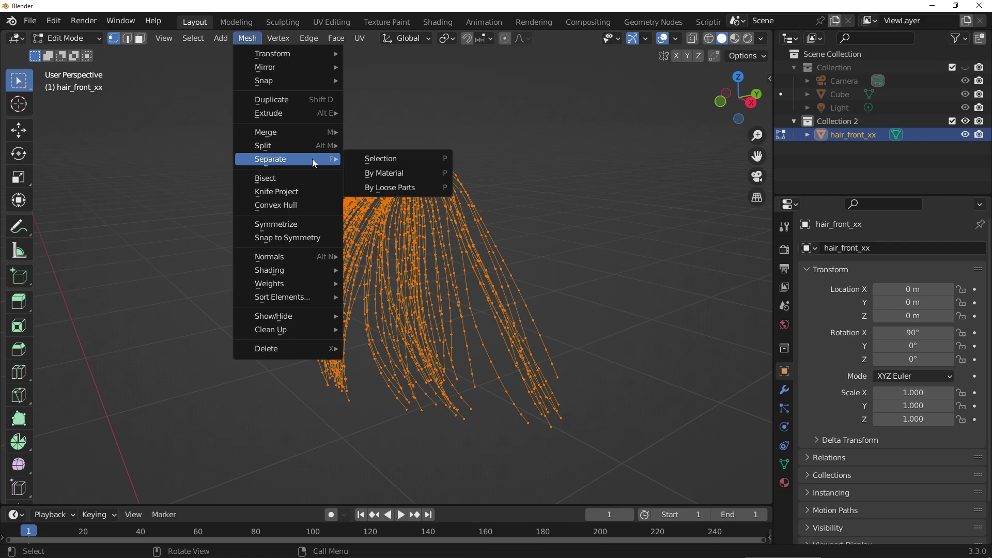
{"action": "left_click", "coordinate": [394, 193]}
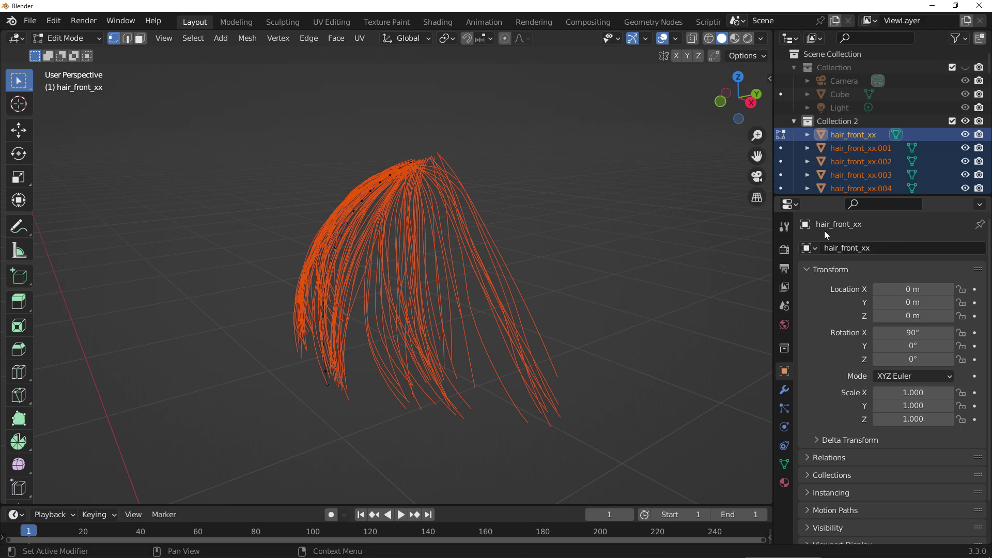
{"action": "left_click", "coordinate": [79, 39]}
{"action": "left_click", "coordinate": [73, 52]}
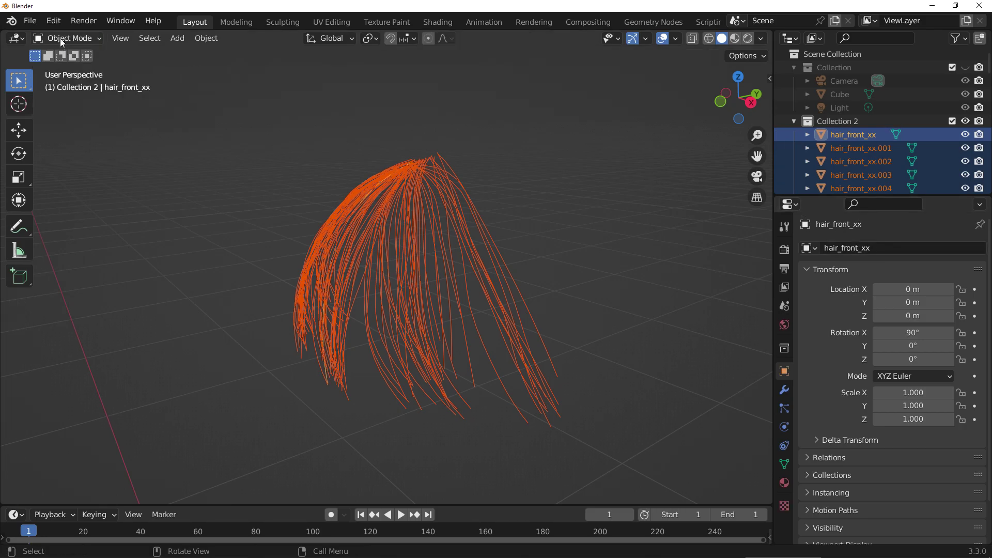
Convert the selected hair_front_xx objects to curves with Object > Convert > Curve.
{"action": "left_click", "coordinate": [209, 41]}
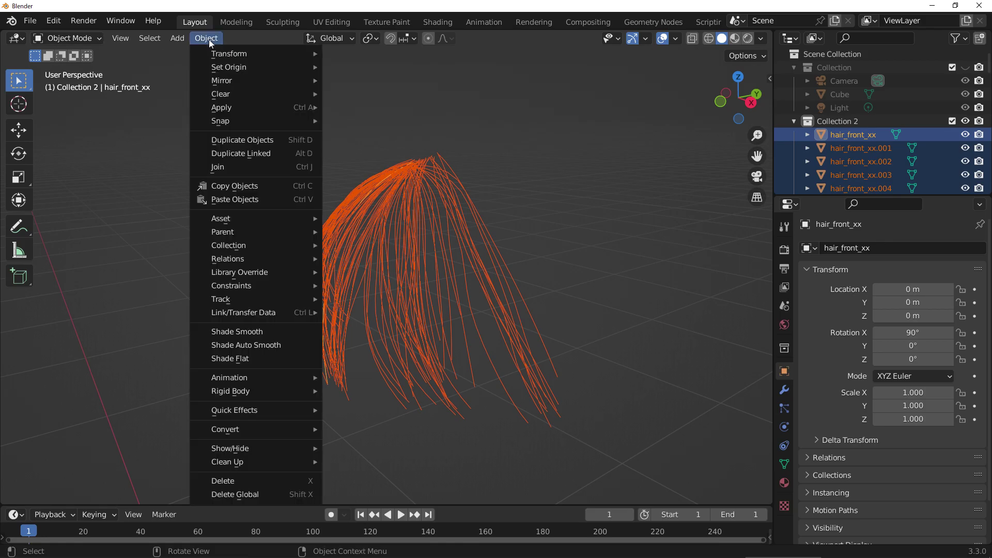
{"action": "mouse_move", "coordinate": [256, 429]}
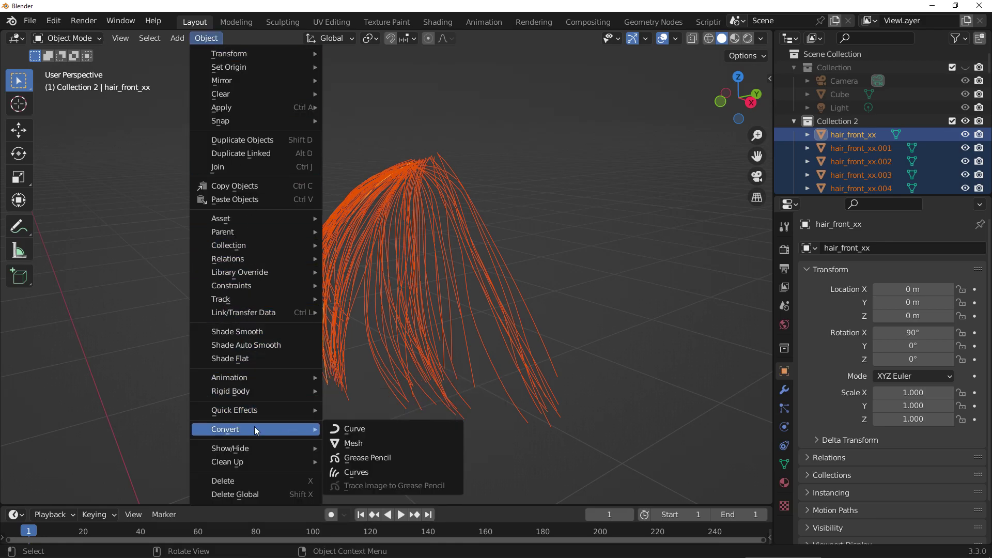
{"action": "left_click", "coordinate": [351, 429]}
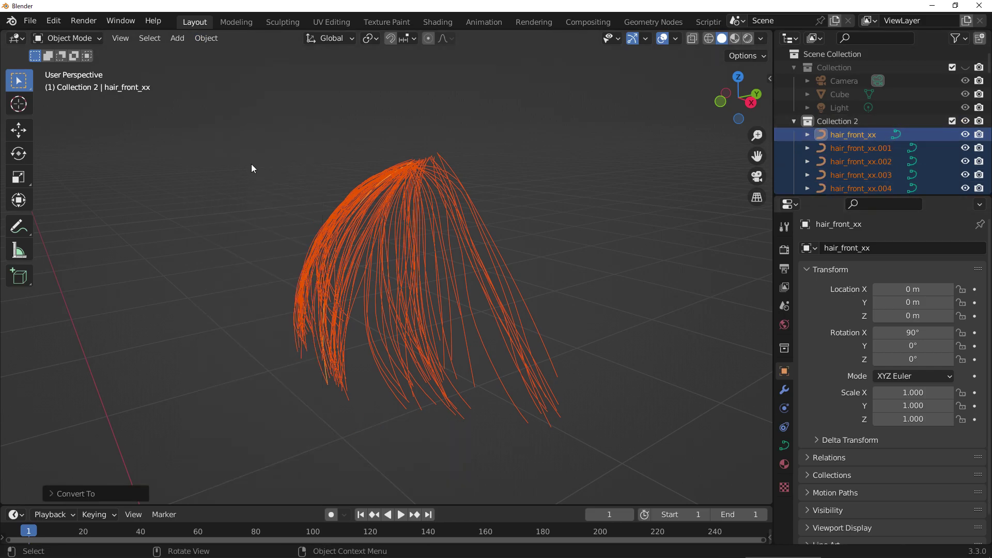
{"action": "left_click", "coordinate": [26, 21]}
{"action": "mouse_move", "coordinate": [53, 206]}
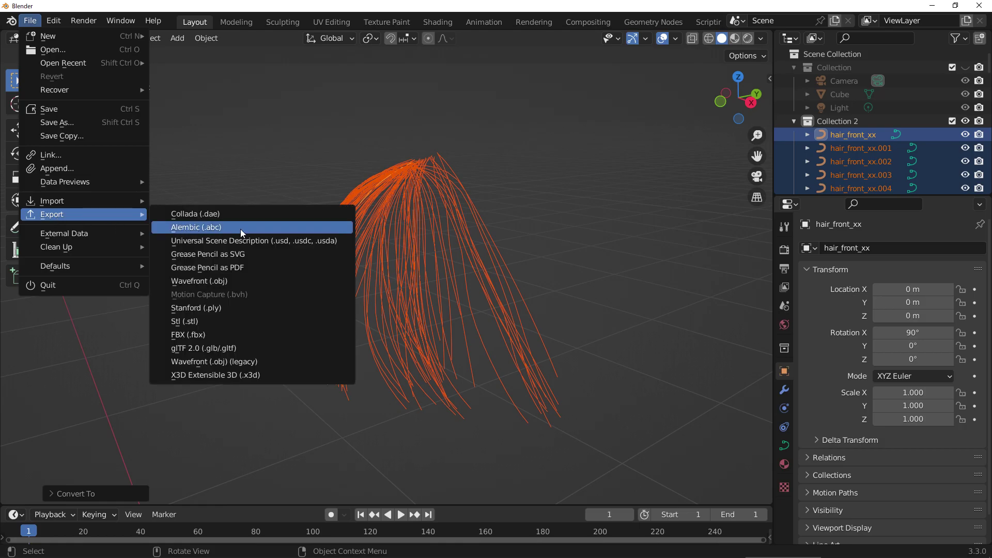
Set up the Alembic export with scale 100, Selected Objects only, and Viewport settings.
{"action": "left_click", "coordinate": [217, 229]}
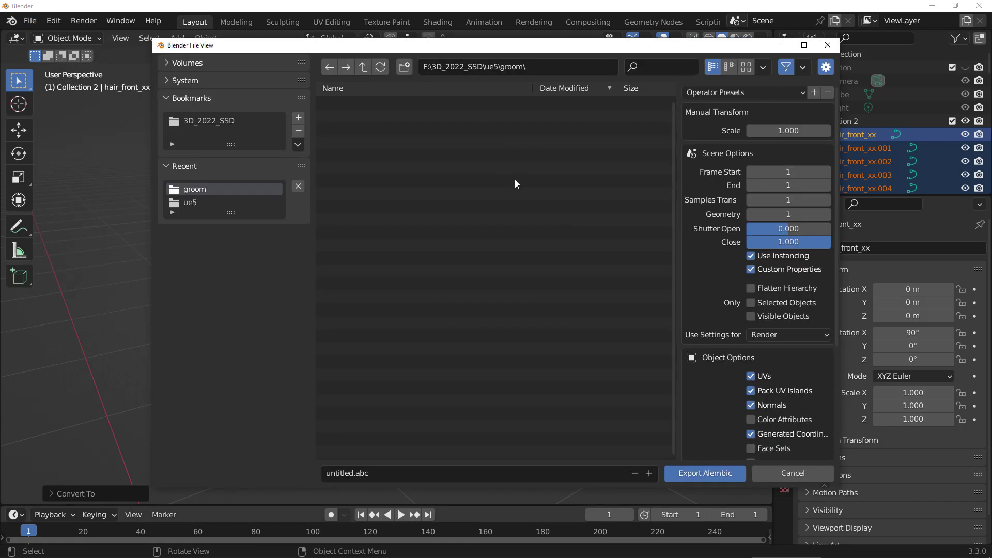
{"action": "left_click", "coordinate": [812, 129]}
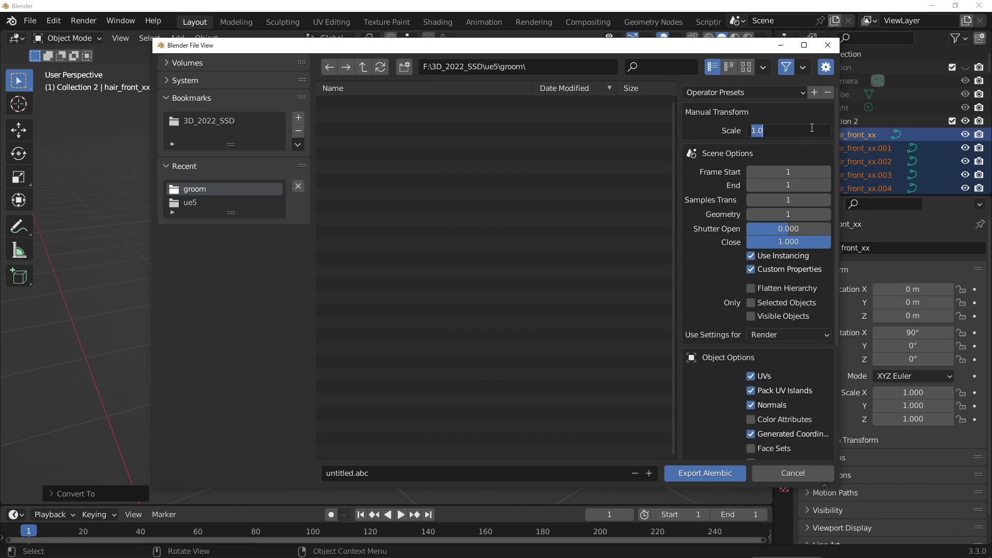
{"action": "type", "text": "100"}
{"action": "key", "text": "Return"}
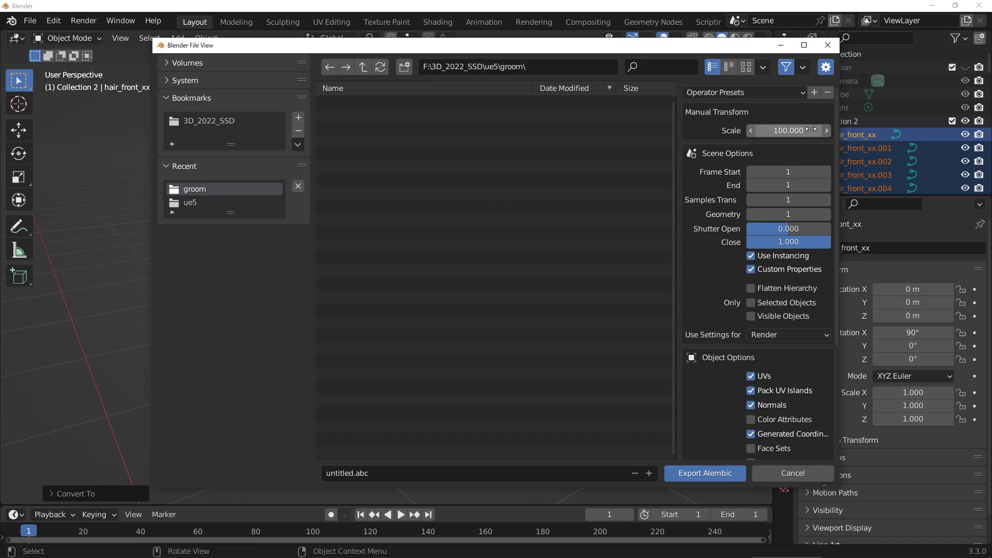
{"action": "left_click", "coordinate": [751, 303]}
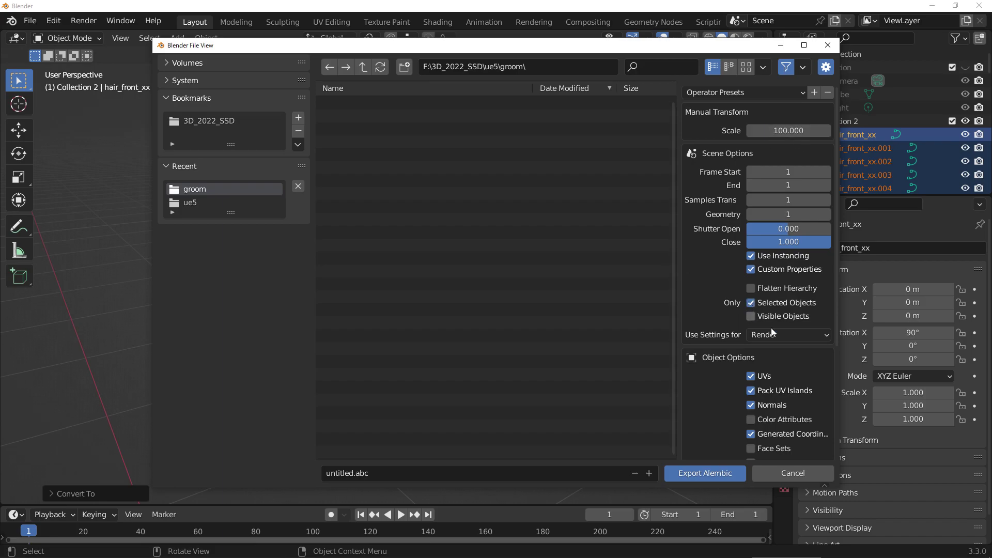
{"action": "left_click", "coordinate": [788, 335]}
{"action": "left_click", "coordinate": [764, 362]}
{"action": "scroll", "coordinate": [722, 308], "scroll_direction": "down", "scroll_amount": 6}
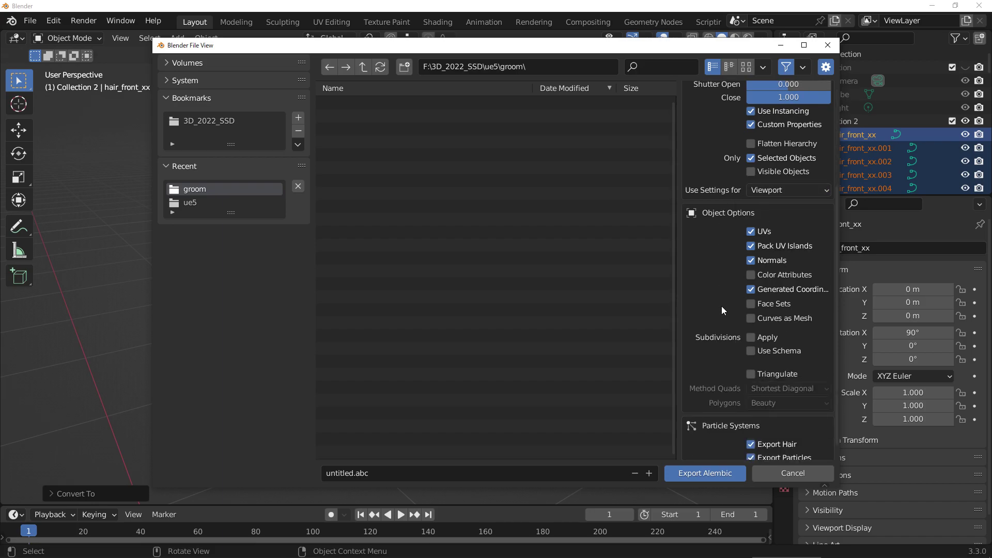
{"action": "scroll", "coordinate": [722, 308], "scroll_direction": "down", "scroll_amount": 1}
{"action": "scroll", "coordinate": [722, 308], "scroll_direction": "up", "scroll_amount": 1}
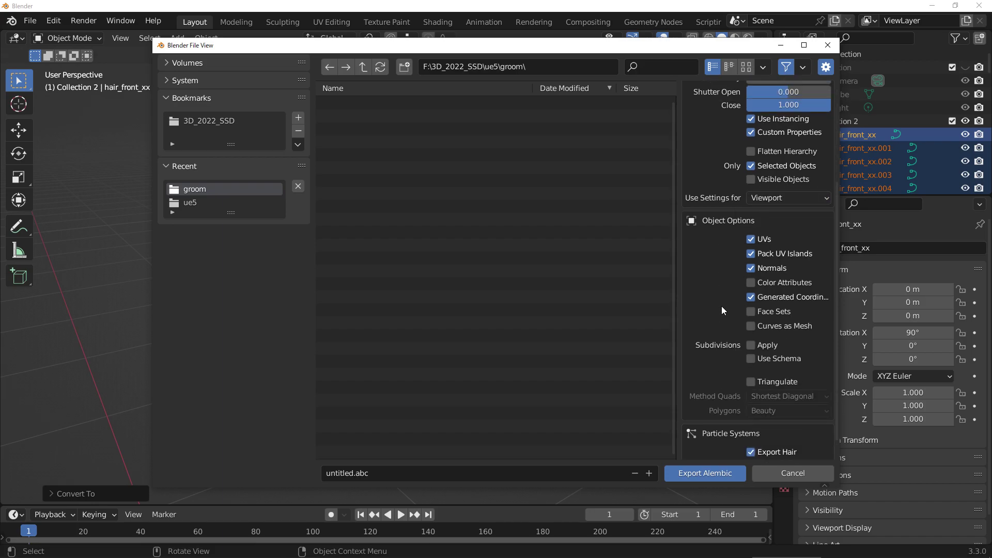
{"action": "scroll", "coordinate": [722, 308], "scroll_direction": "up", "scroll_amount": 6}
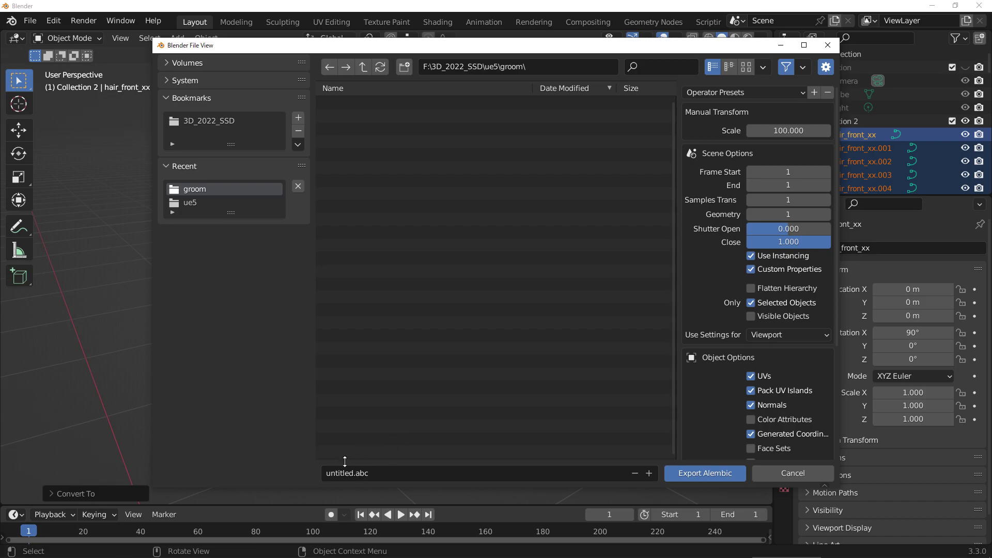
Save the export as hair_front_xx.abc in the groom folder.
{"action": "left_click", "coordinate": [369, 473]}
{"action": "type", "text": "hair_fr"}
{"action": "type", "text": "ont_xx"}
{"action": "key", "text": "Return"}
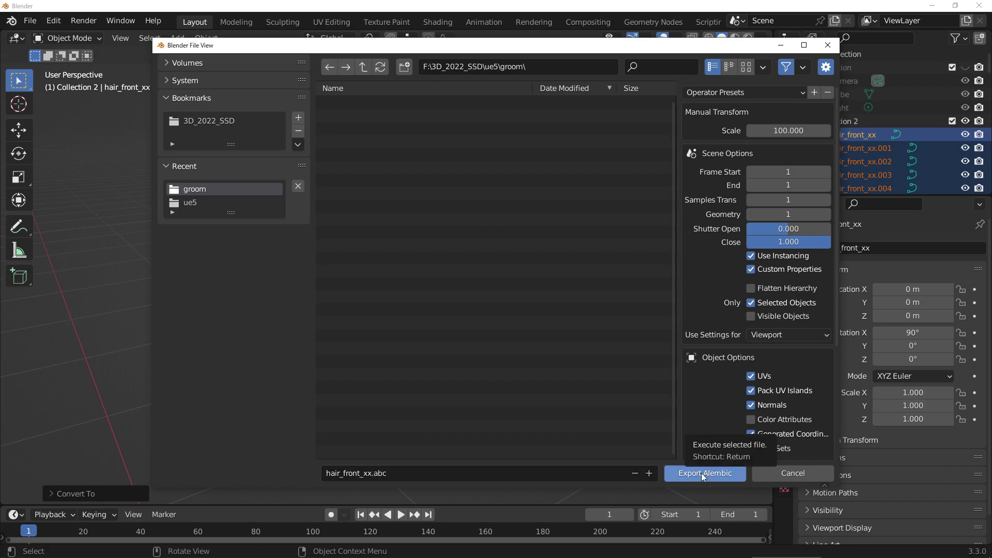
{"action": "left_click", "coordinate": [703, 474]}
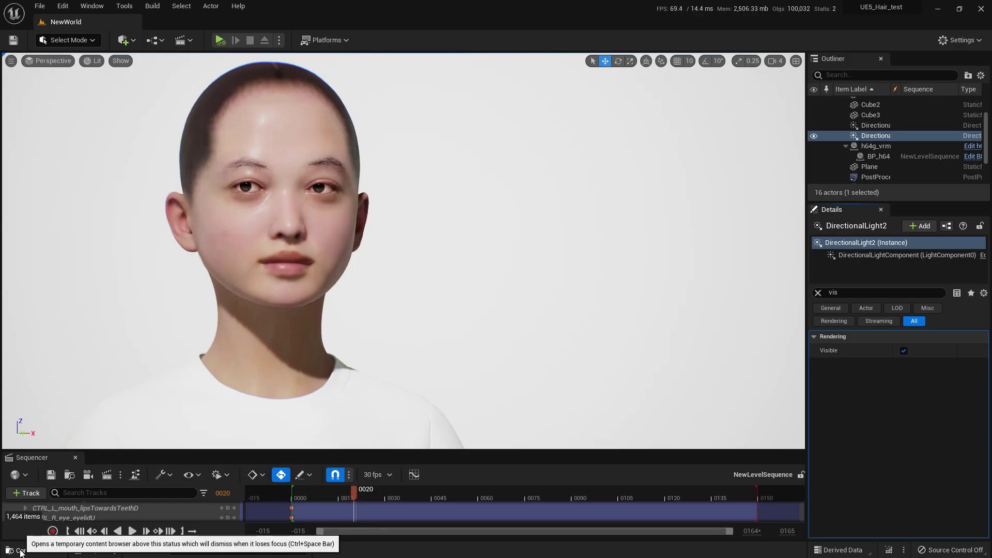
Import hair_front_xx.abc with the Groom Import Options into the modo/groom/1024 content folder.
{"action": "left_click", "coordinate": [34, 549]}
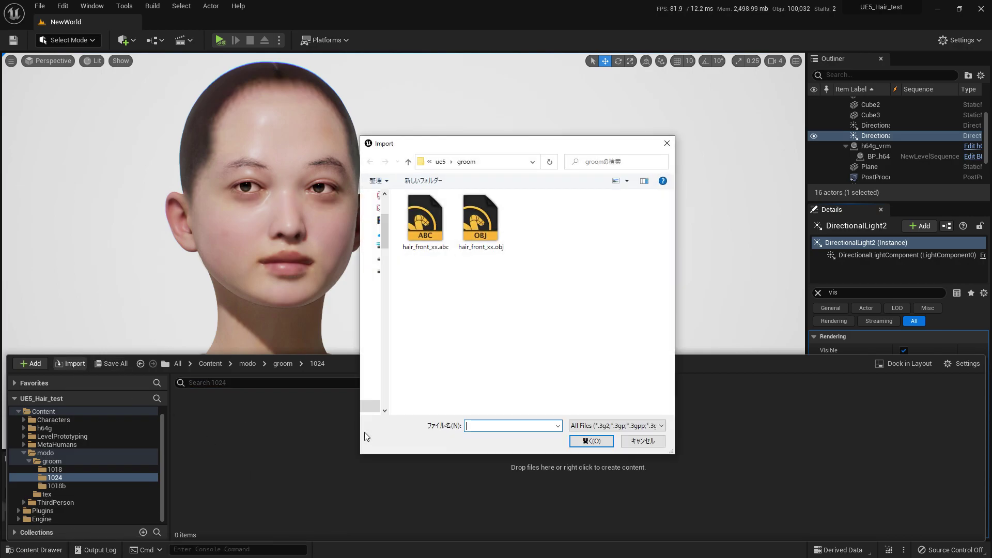
{"action": "left_click", "coordinate": [431, 240]}
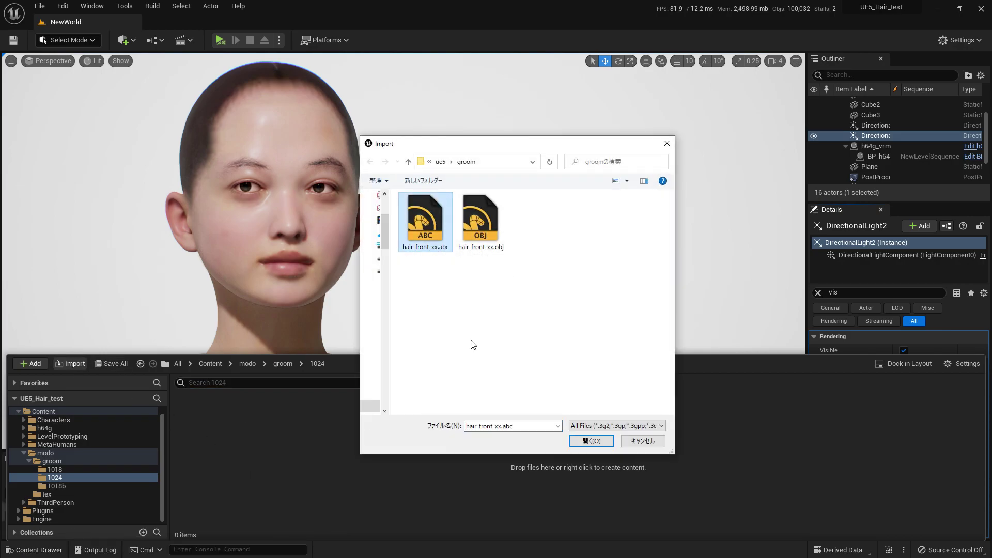
{"action": "left_click", "coordinate": [591, 442]}
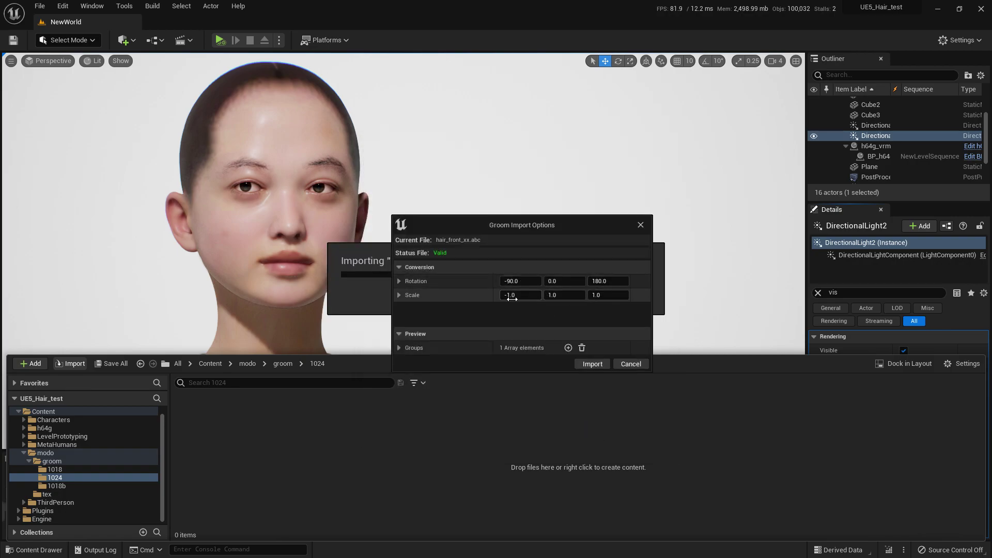
{"action": "left_click", "coordinate": [592, 363]}
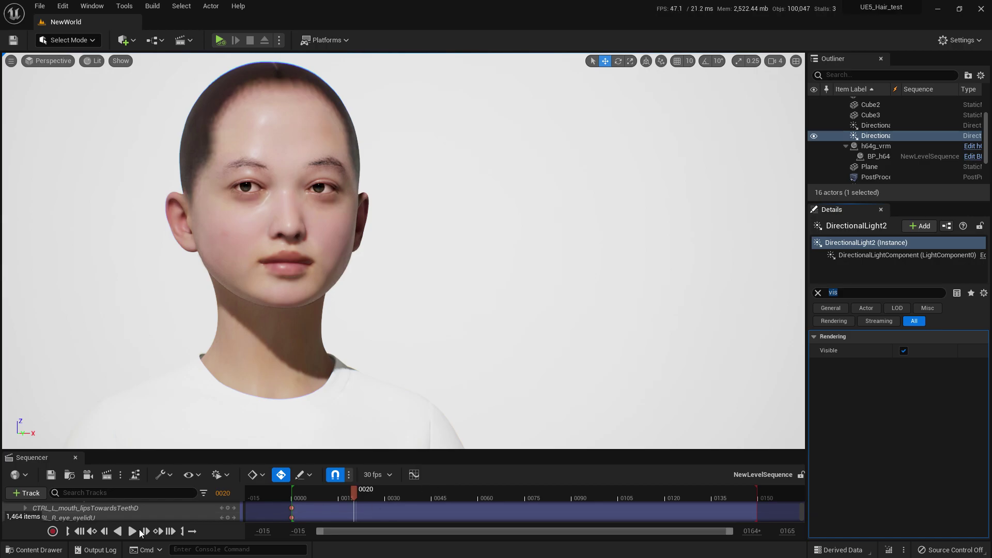
{"action": "left_click", "coordinate": [34, 549]}
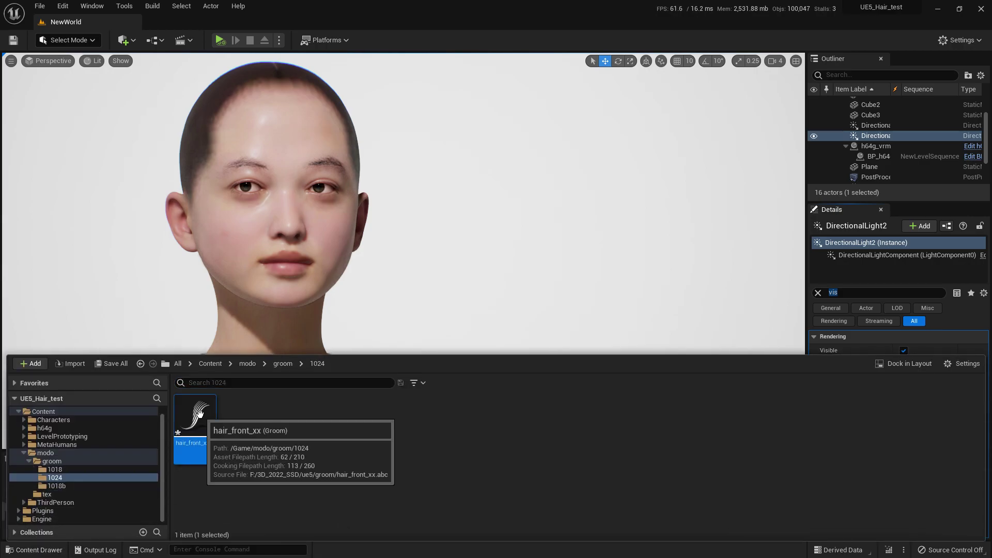
Give hair_front_xx strands width 2.0, root scale 0.5, tip scale 0.02, shadow density 0.2, stable rasterization.
{"action": "double_click", "coordinate": [199, 413]}
{"action": "left_click", "coordinate": [801, 351]}
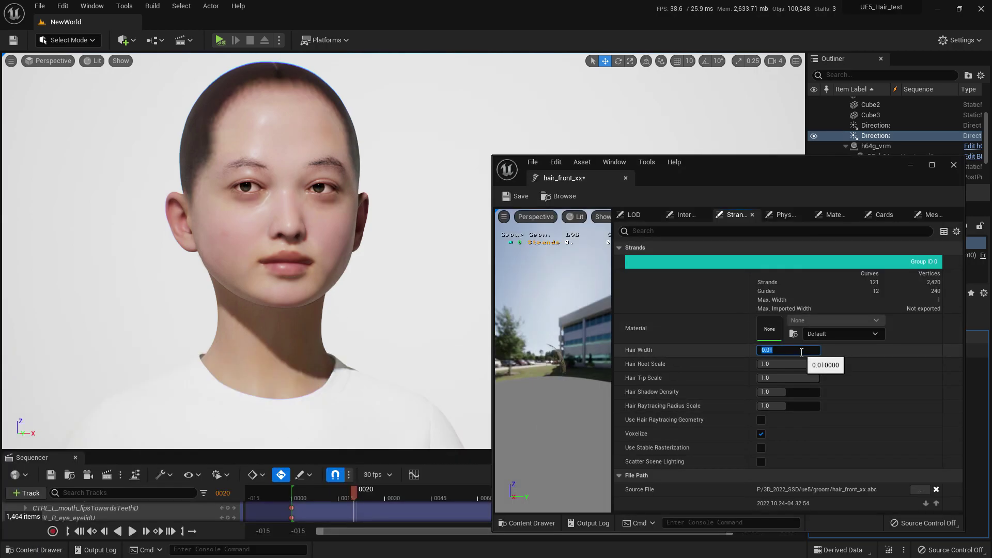
{"action": "type", "text": "2"}
{"action": "key", "text": "Return"}
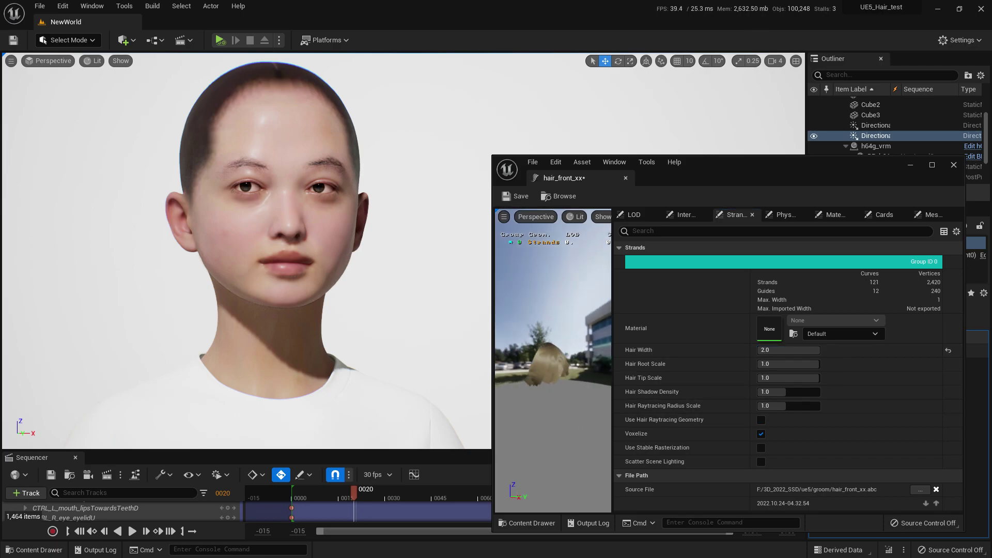
{"action": "left_click", "coordinate": [801, 364]}
{"action": "key", "text": "Tab"}
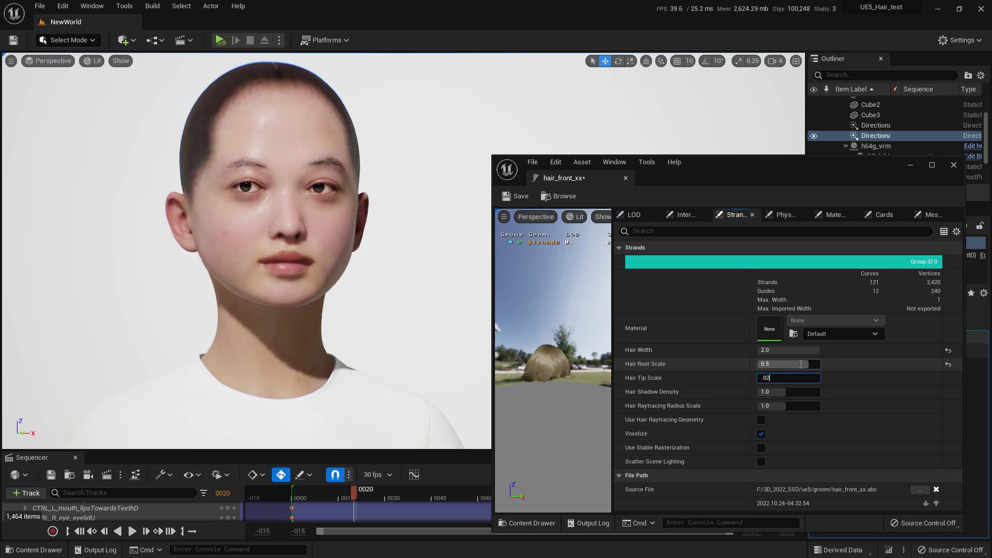
{"action": "left_click", "coordinate": [793, 391]}
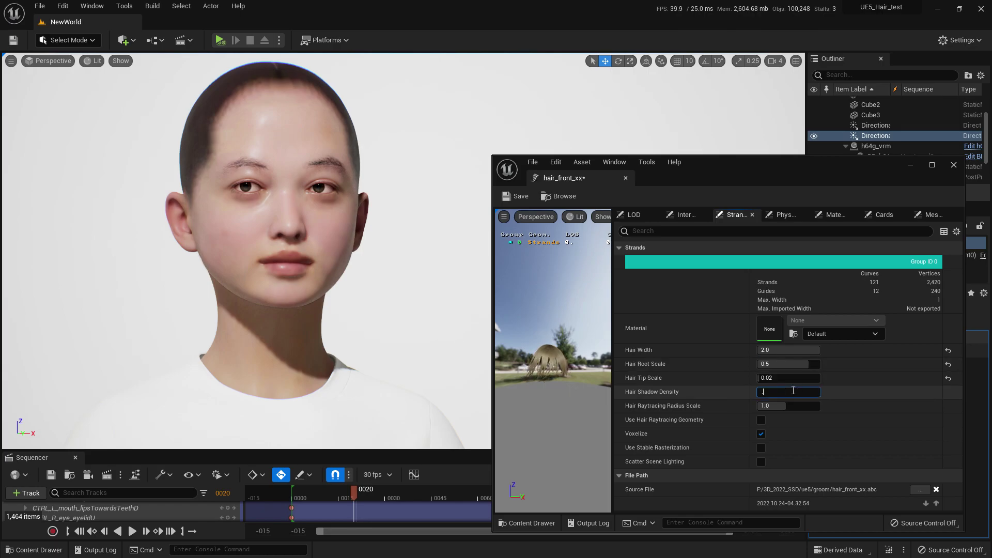
{"action": "type", "text": "0.2"}
{"action": "left_click", "coordinate": [761, 448]}
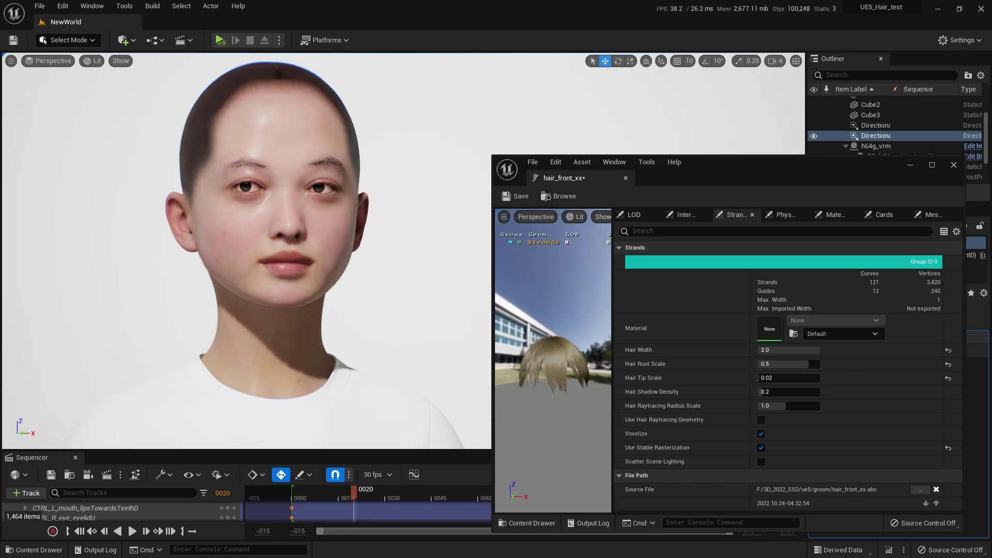
{"action": "left_click_drag", "start_coordinate": [576, 391], "coordinate": [577, 392]}
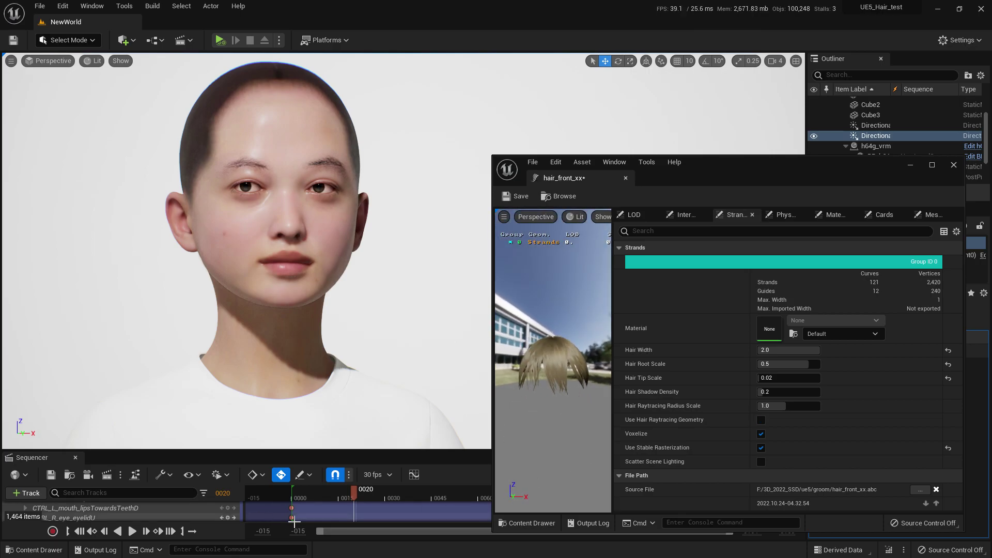
Create a groom binding from hair_front_xx to the h64g_2022_1006f_FaceMesh skeletal mesh.
{"action": "left_click", "coordinate": [531, 523]}
{"action": "right_click", "coordinate": [609, 447]}
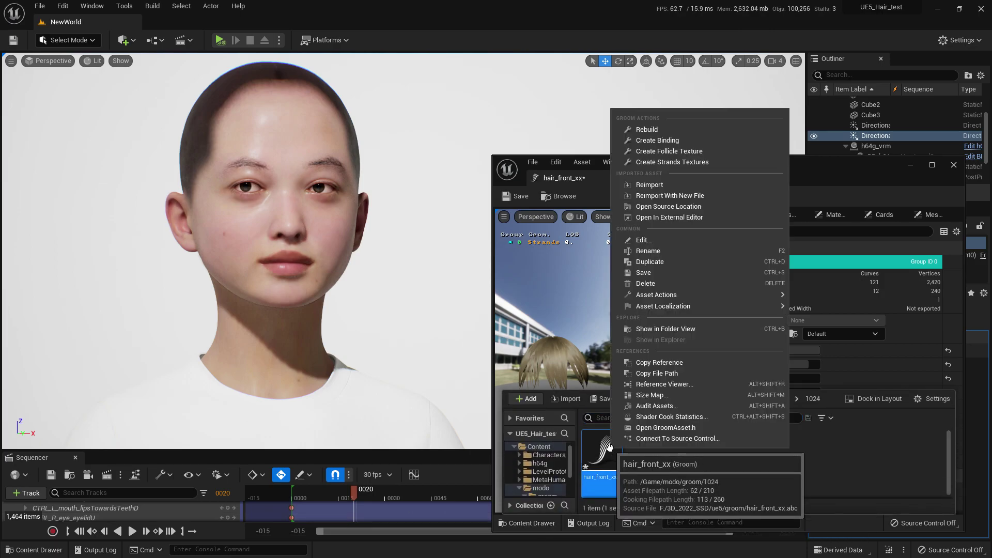
{"action": "left_click", "coordinate": [657, 140]}
{"action": "left_click", "coordinate": [545, 302]}
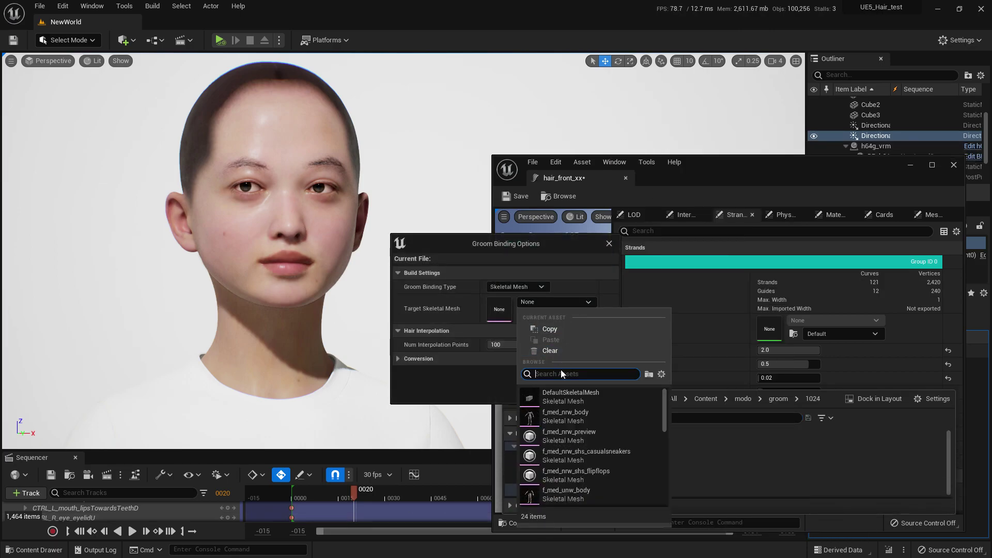
{"action": "type", "text": "h64g"}
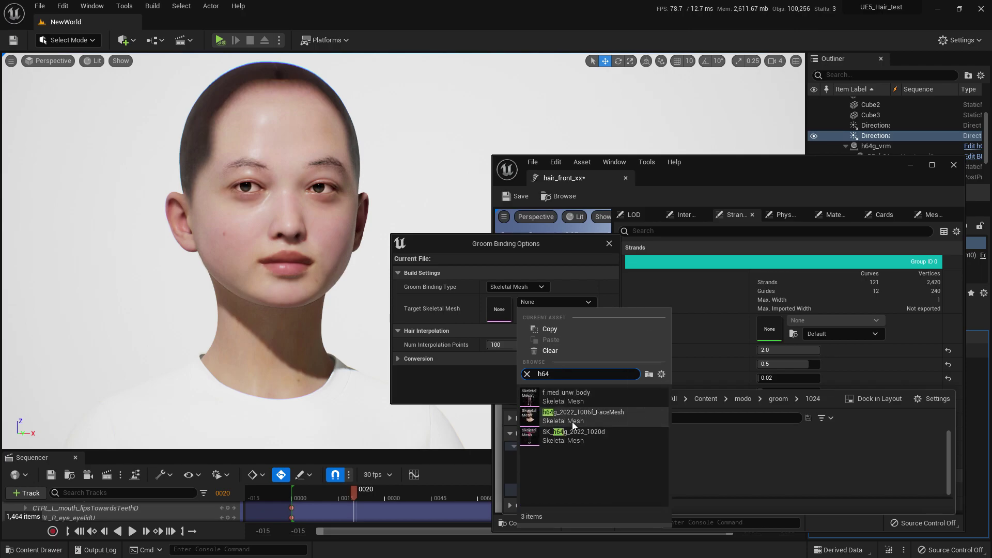
{"action": "left_click", "coordinate": [572, 422]}
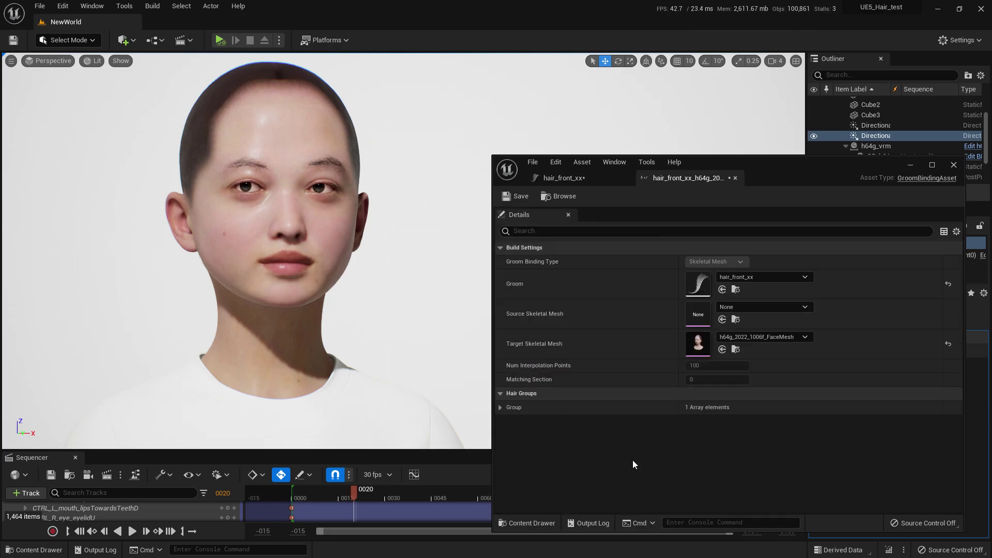
{"action": "scroll", "coordinate": [897, 139], "scroll_direction": "down", "scroll_amount": 2}
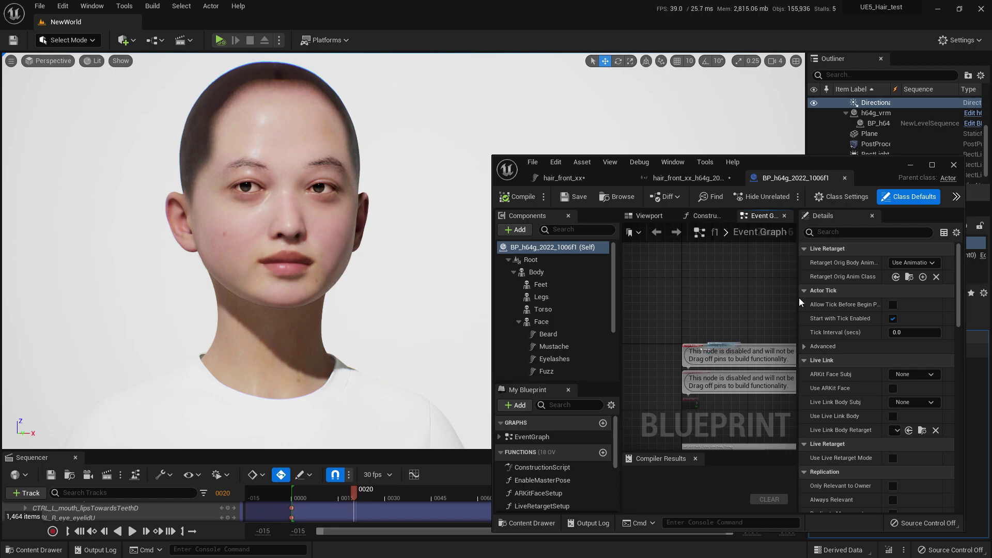
Add a Groom component under the Face component and name it Groom_front_xx.
{"action": "left_click_drag", "start_coordinate": [799, 298], "coordinate": [753, 298]}
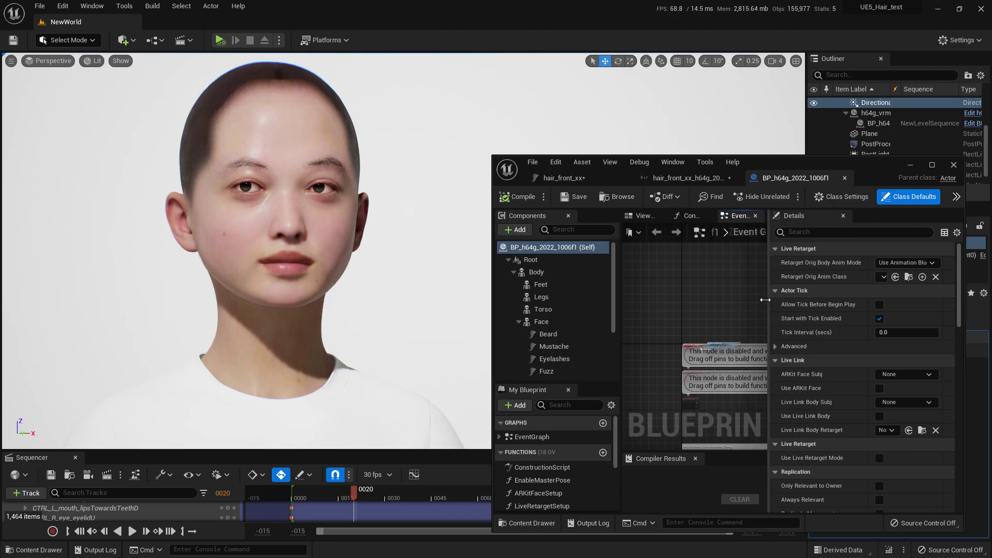
{"action": "left_click", "coordinate": [541, 321]}
{"action": "left_click", "coordinate": [515, 229]}
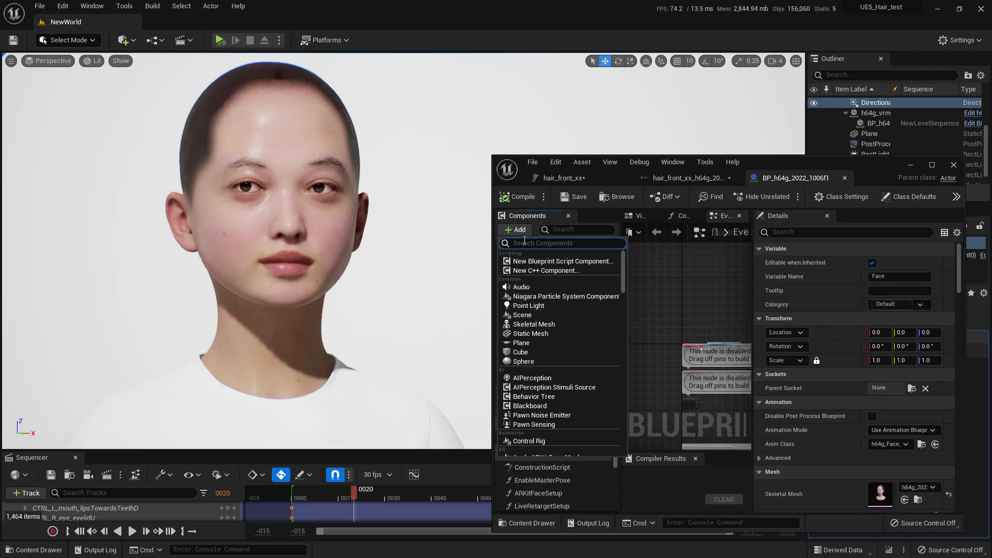
{"action": "key", "text": "Escape"}
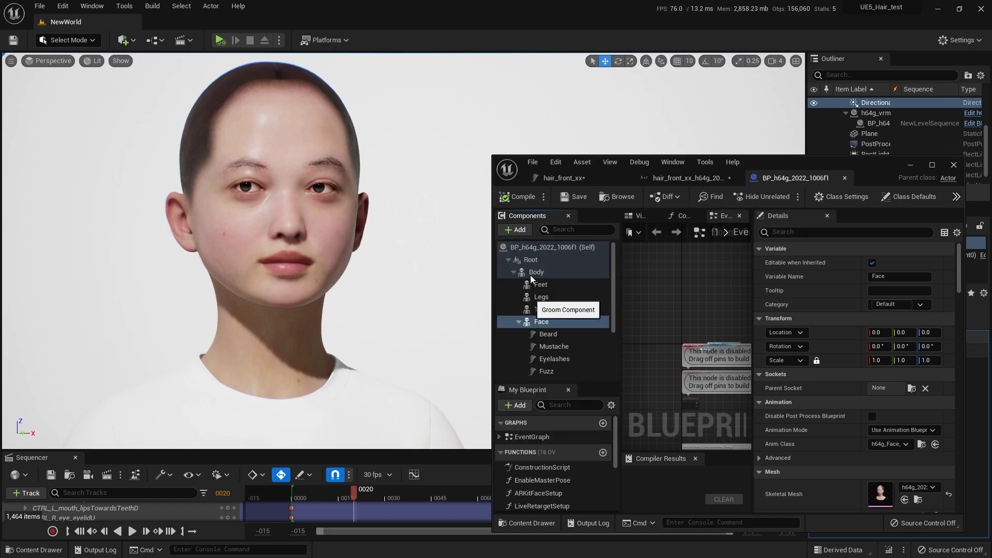
{"action": "key", "text": "Home"}
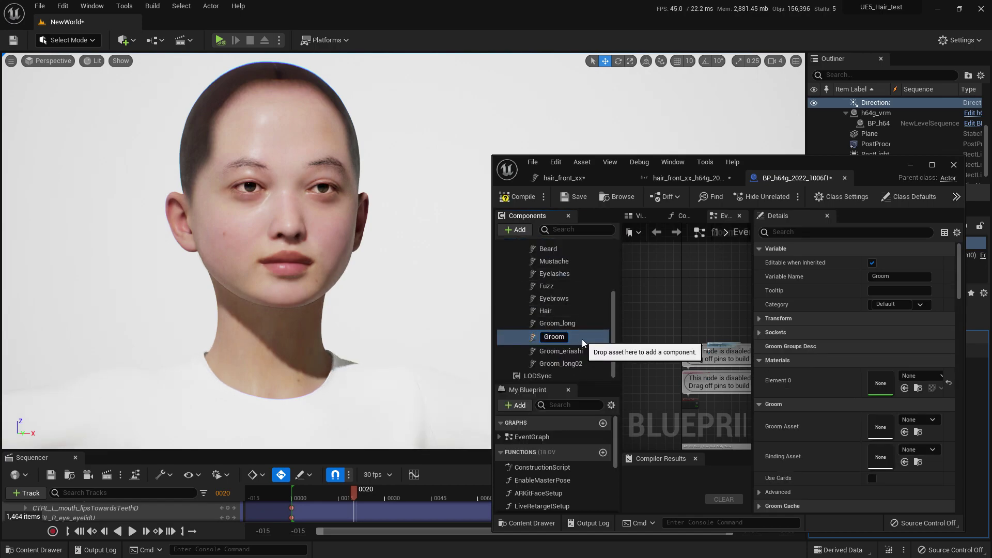
{"action": "type", "text": "_front"}
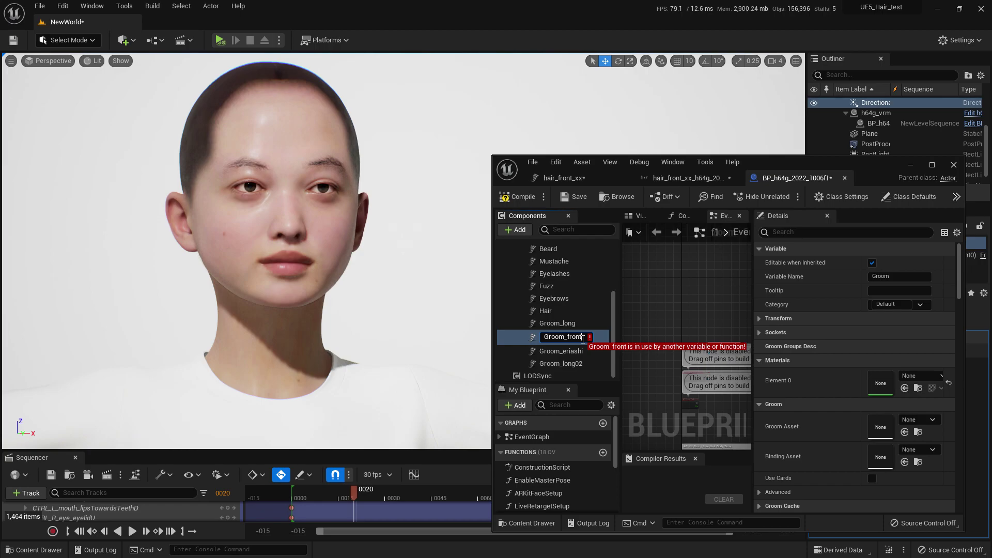
{"action": "type", "text": "_xx"}
{"action": "key", "text": "Return"}
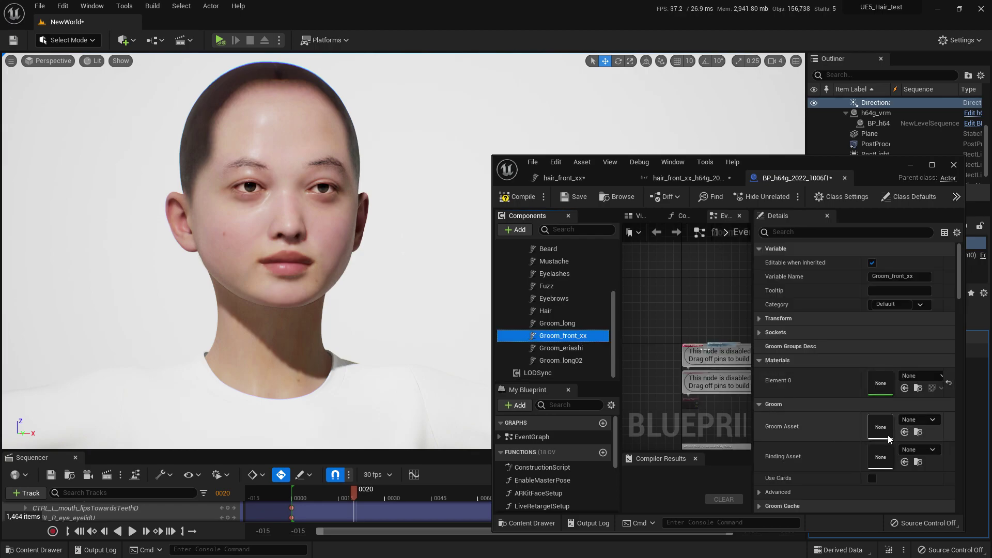
Set Groom Asset to hair_front_xx and Binding Asset to its face-mesh binding.
{"action": "scroll", "coordinate": [832, 360], "scroll_direction": "down", "scroll_amount": 1}
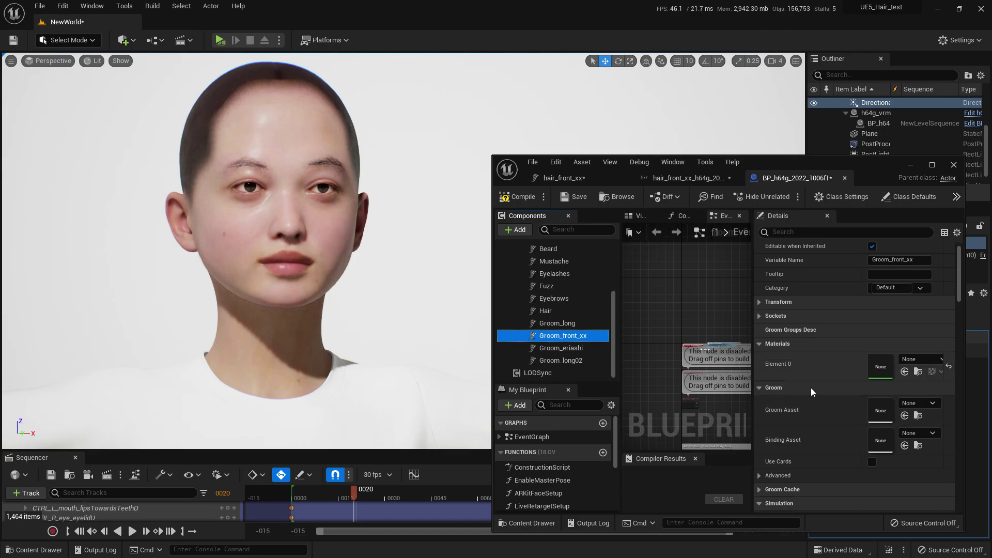
{"action": "left_click", "coordinate": [919, 404]}
{"action": "type", "text": "xx"}
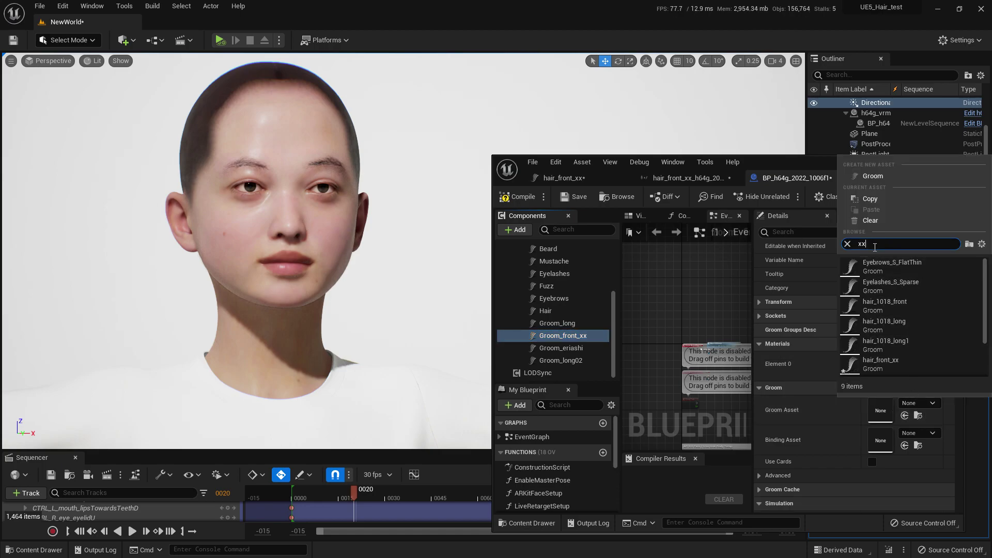
{"action": "left_click", "coordinate": [874, 263]}
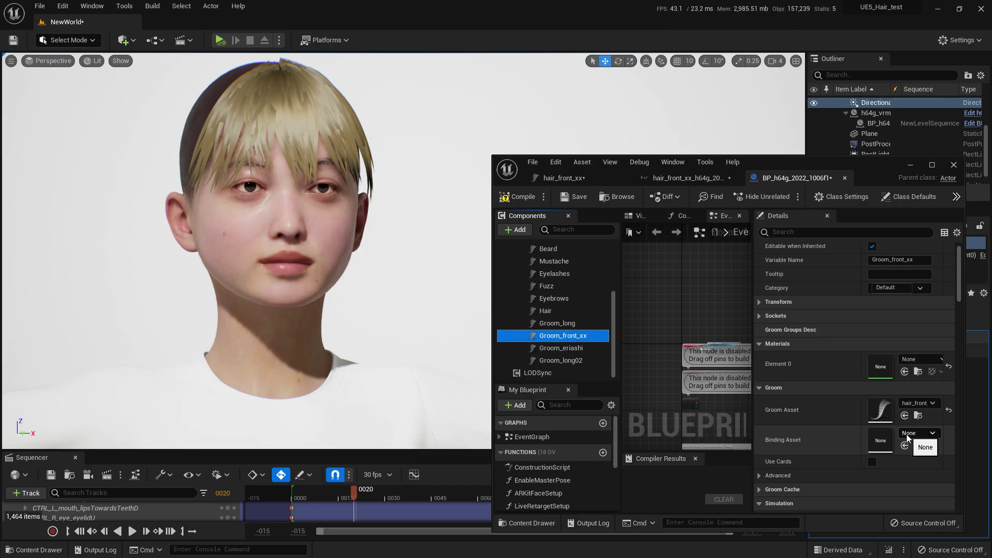
{"action": "left_click", "coordinate": [908, 434]}
{"action": "type", "text": "xx"}
{"action": "left_click", "coordinate": [855, 299]}
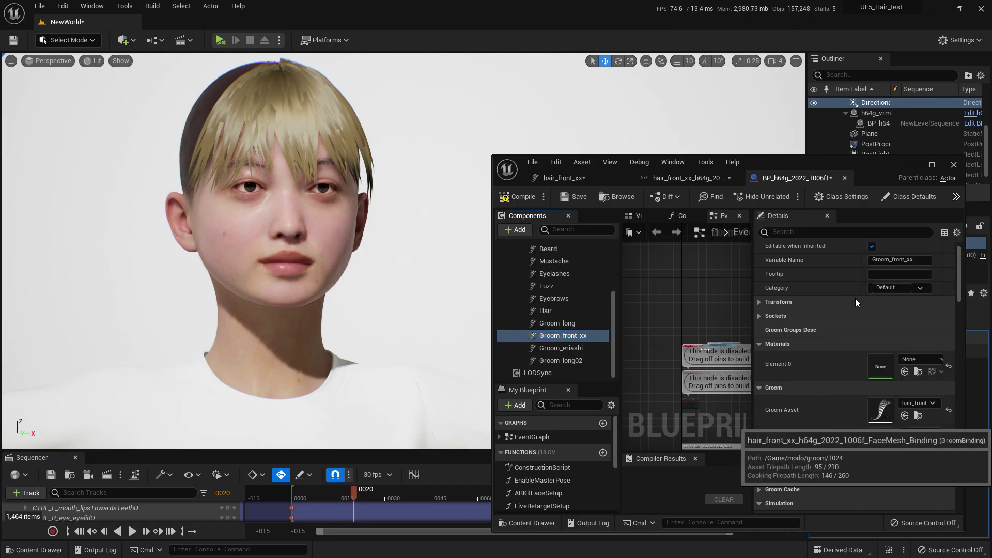
Look up the MI_Hair material used by the existing Hair component.
{"action": "left_click", "coordinate": [545, 311]}
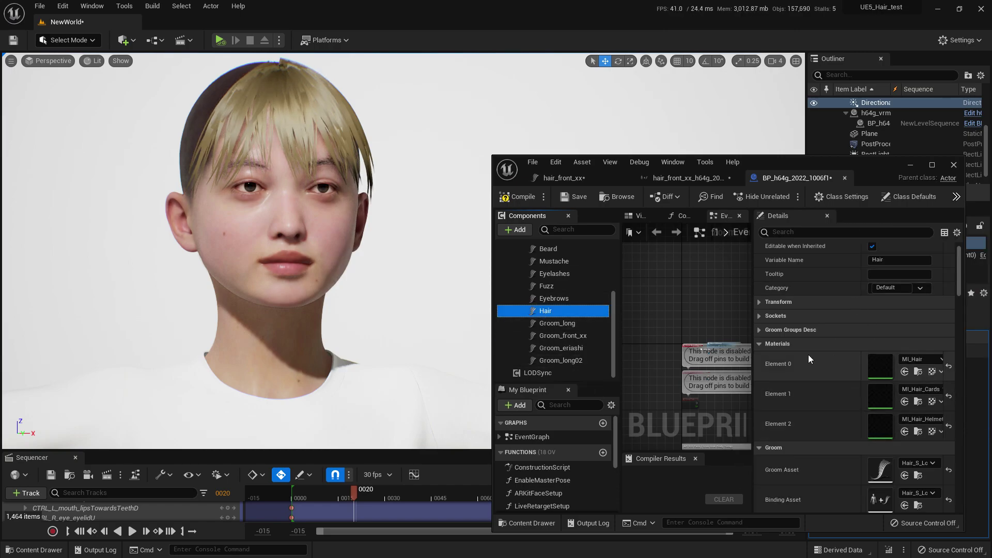
{"action": "left_click", "coordinate": [904, 373]}
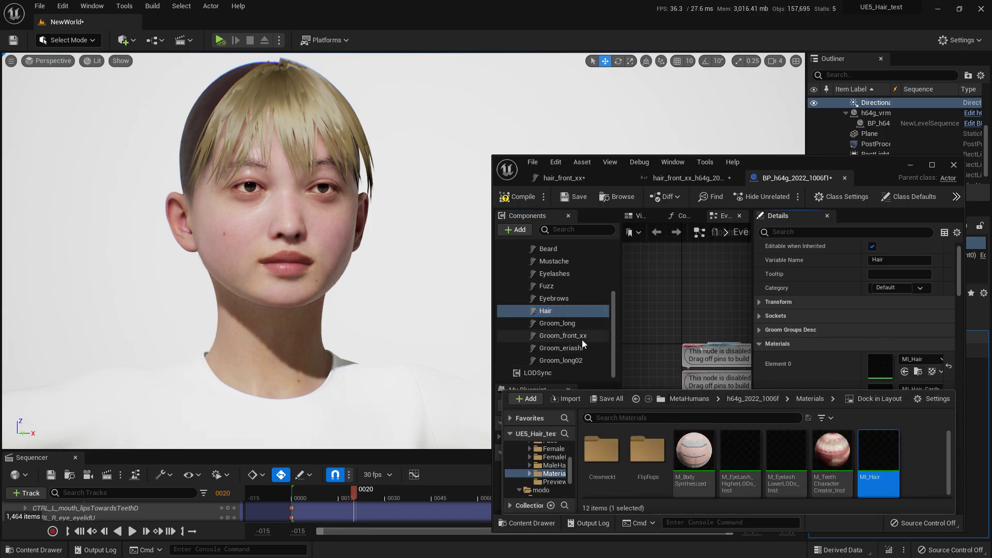
{"action": "left_click_drag", "start_coordinate": [690, 365], "coordinate": [582, 339]}
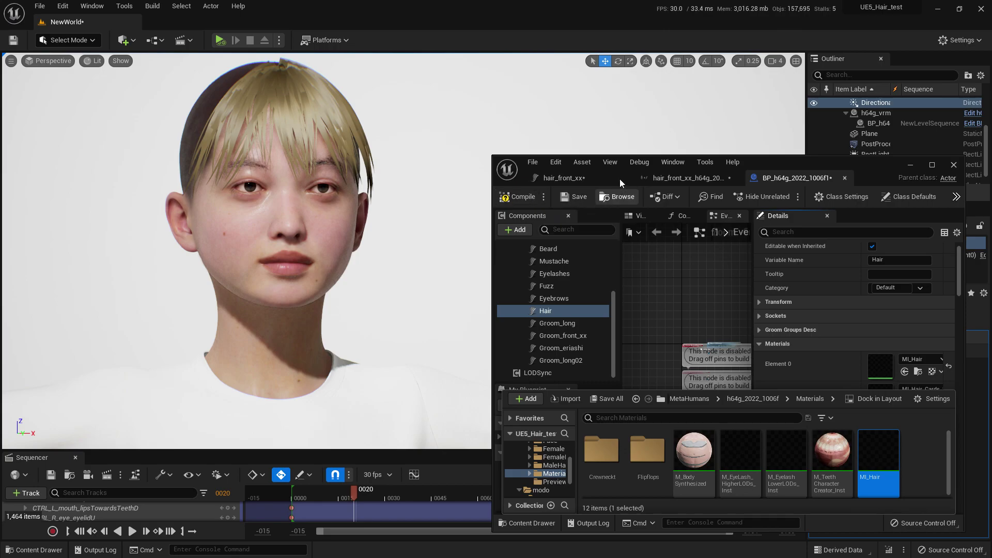
In the hair_front_xx groom, add a material slot with MI_Hair plus a second empty slot.
{"action": "left_click", "coordinate": [577, 178]}
{"action": "left_click", "coordinate": [832, 214]}
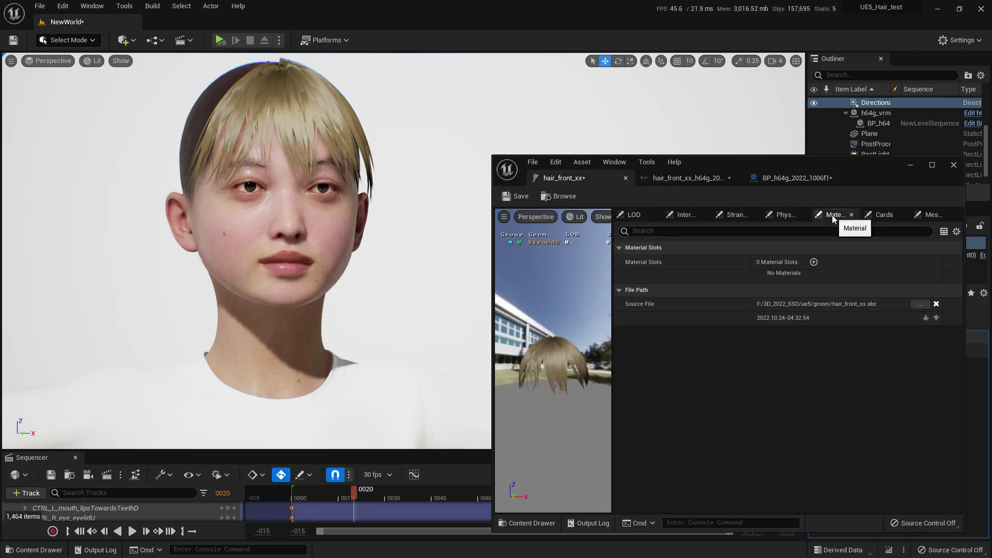
{"action": "left_click", "coordinate": [813, 262]}
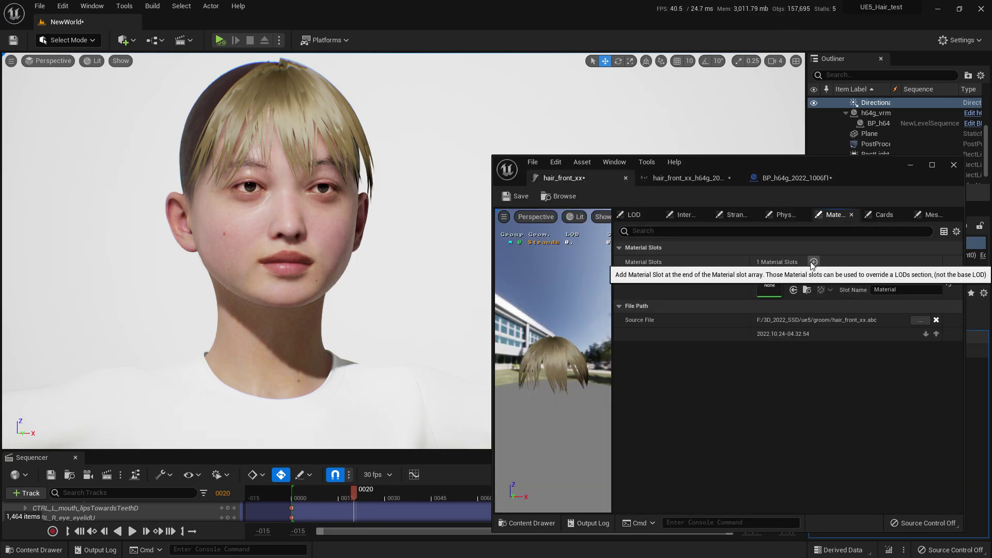
{"action": "left_click", "coordinate": [538, 523]}
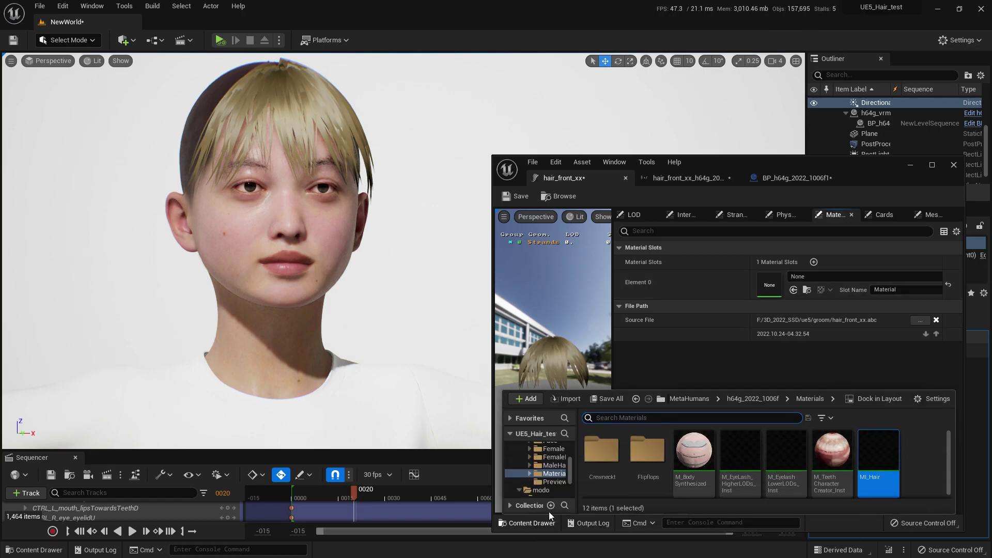
{"action": "left_click", "coordinate": [793, 290]}
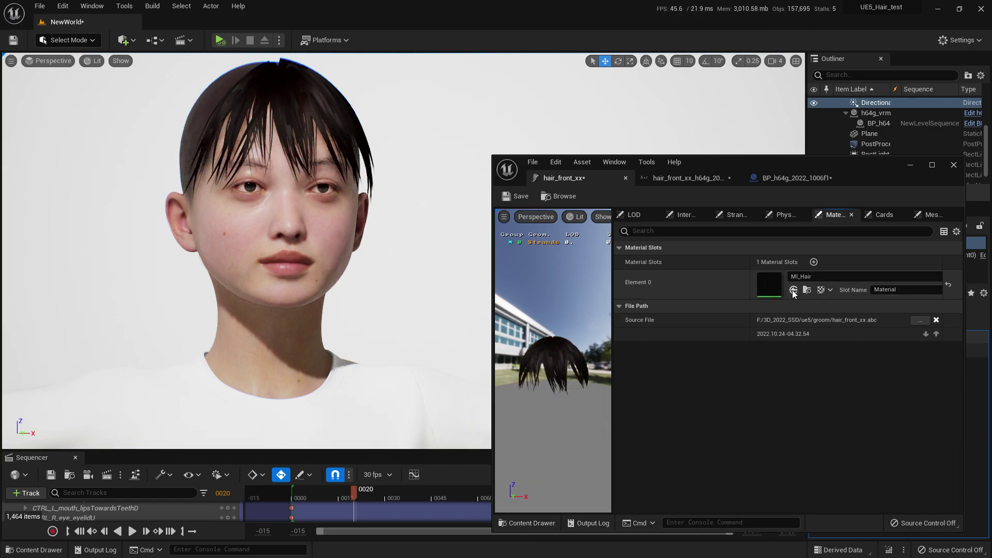
{"action": "left_click", "coordinate": [814, 262]}
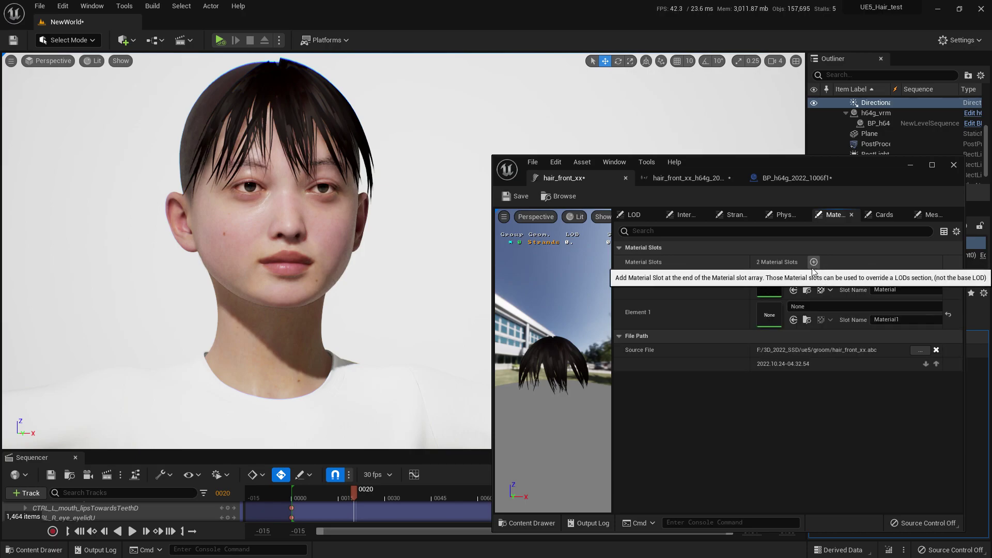
{"action": "left_click", "coordinate": [733, 216]}
Set the strands material to the '0 - Material' slot holding MI_Hair.
{"action": "left_click", "coordinate": [829, 335]}
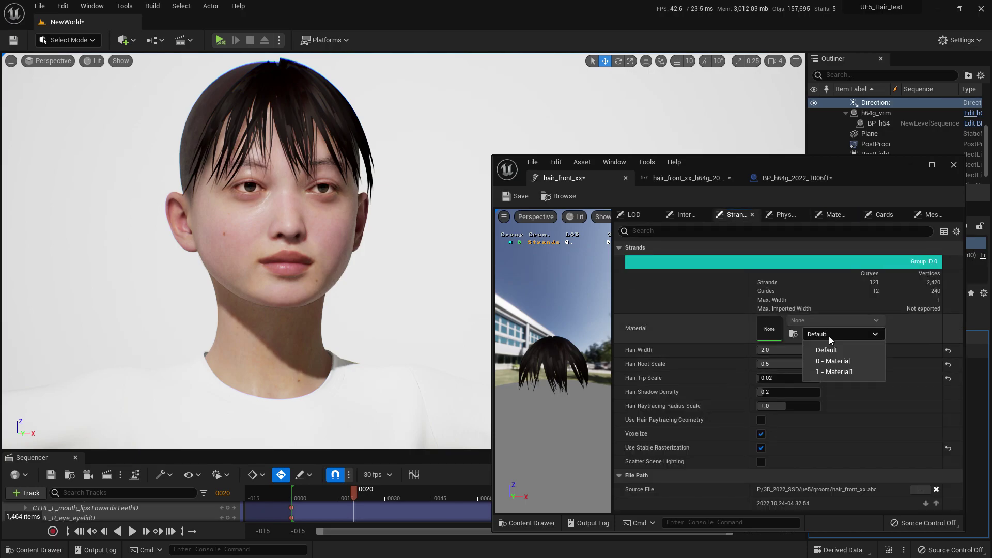
{"action": "left_click", "coordinate": [827, 369]}
{"action": "left_click", "coordinate": [824, 334]}
{"action": "left_click", "coordinate": [829, 356]}
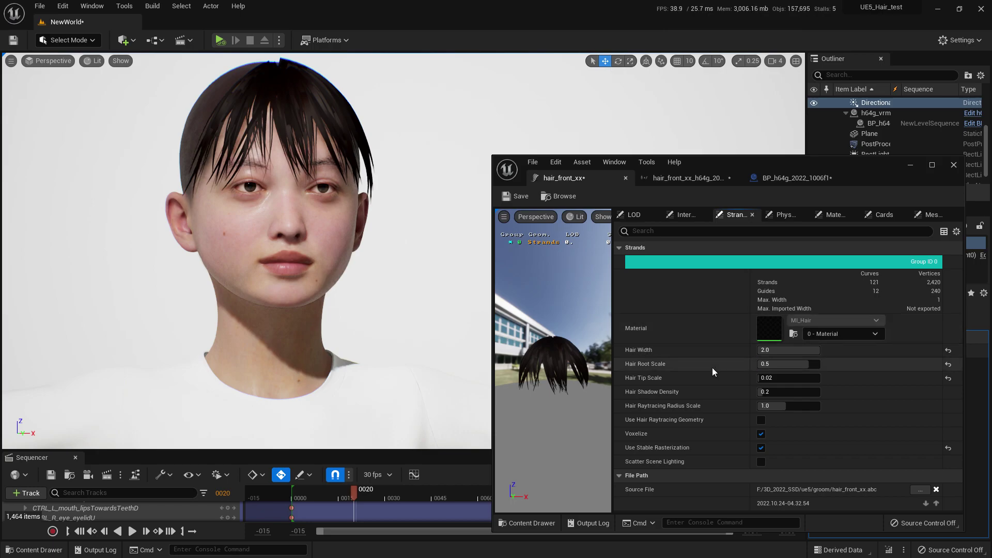
Keep hair shadow density at 0.2 and set hair root scale to 0.3.
{"action": "left_click_drag", "start_coordinate": [795, 391], "coordinate": [799, 394]}
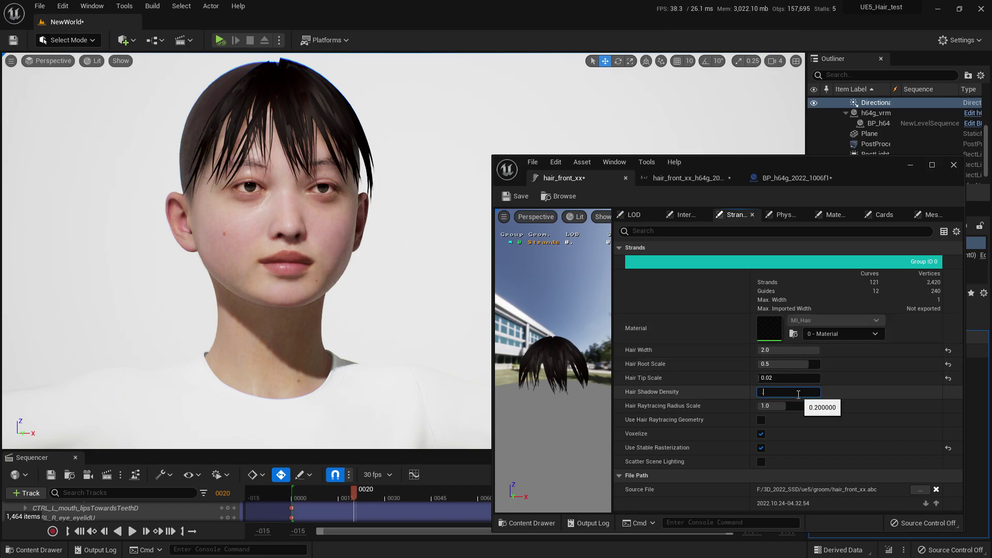
{"action": "left_click", "coordinate": [798, 394]}
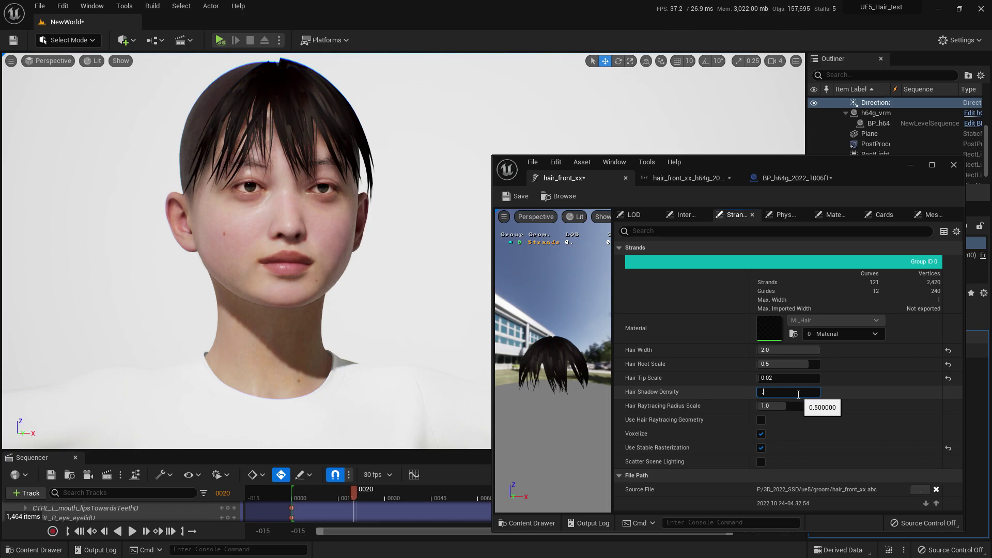
{"action": "type", "text": "2"}
{"action": "key", "text": "Return"}
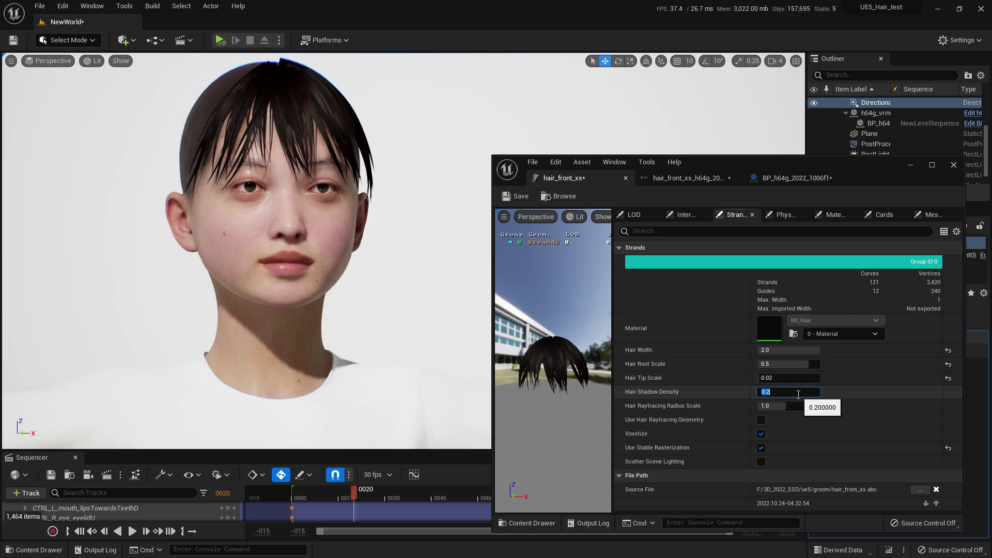
{"action": "left_click", "coordinate": [791, 365]}
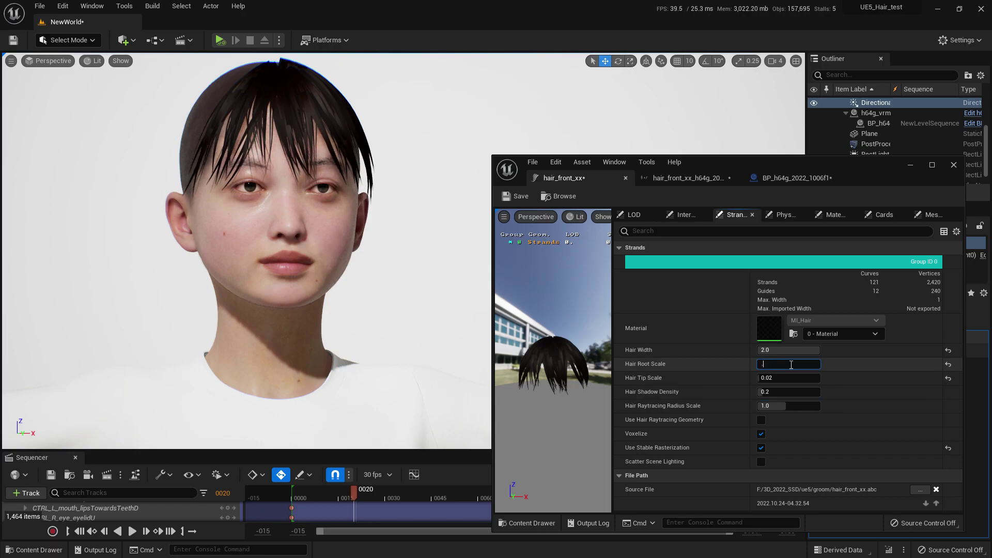
{"action": "type", "text": "3"}
{"action": "key", "text": "Return"}
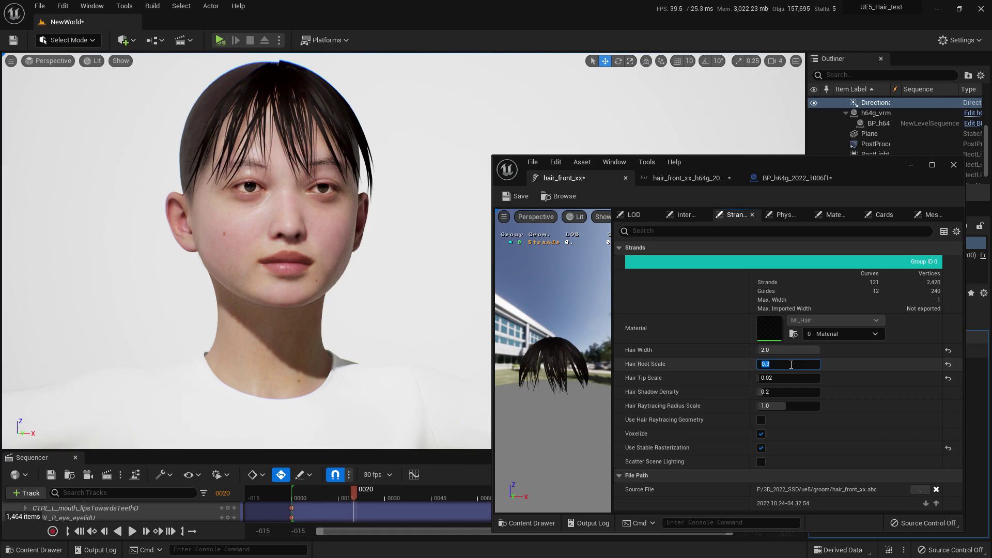